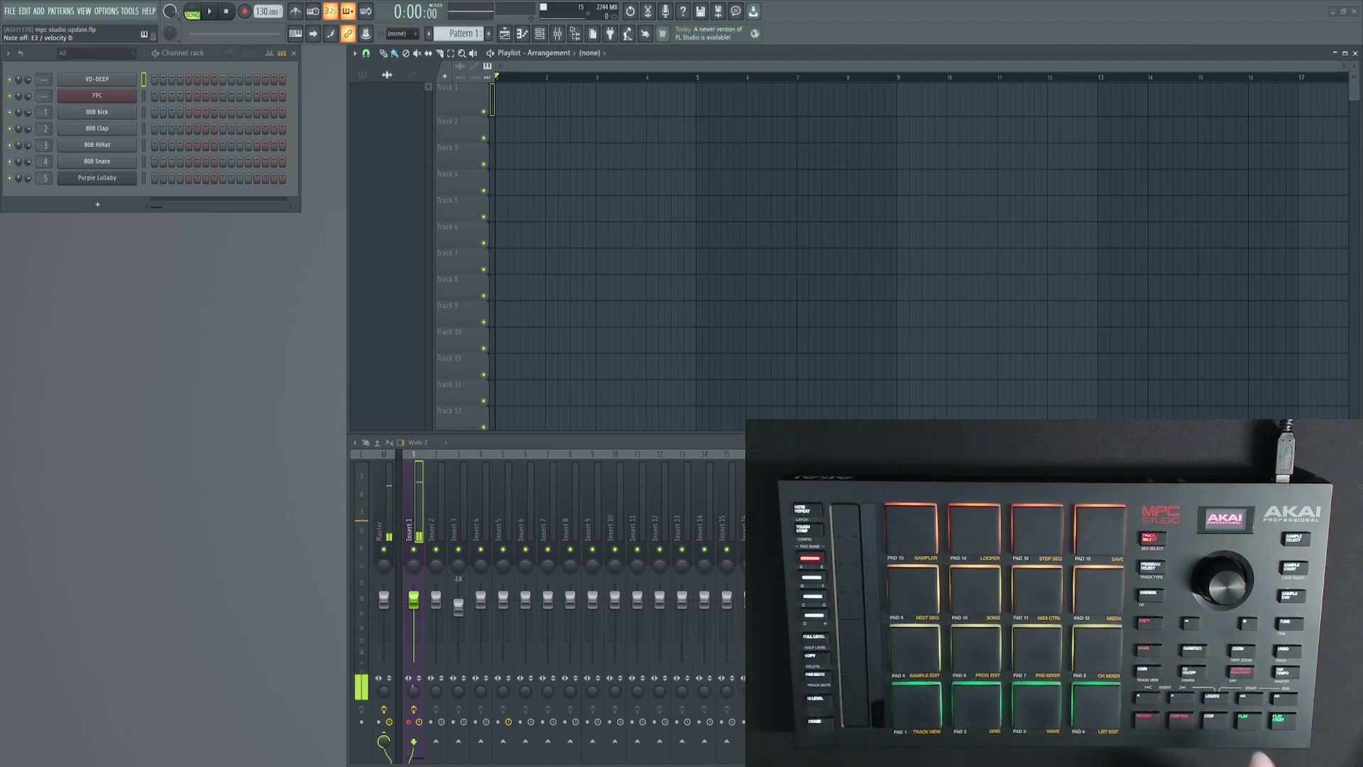
Open the FPC drum sampler from the Channel rack to show its Fpc Polka 10 kit
{"action": "left_click", "coordinate": [97, 96]}
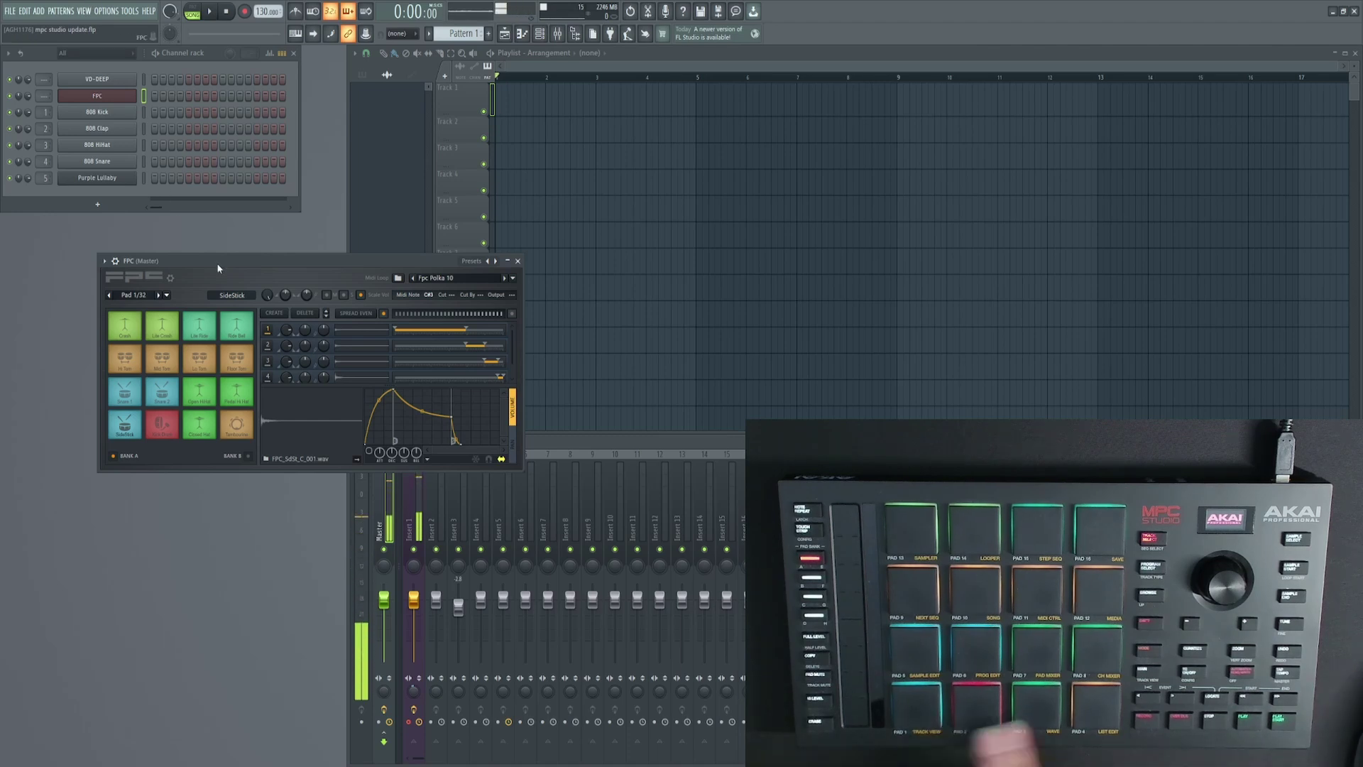
{"action": "left_click", "coordinate": [83, 11]}
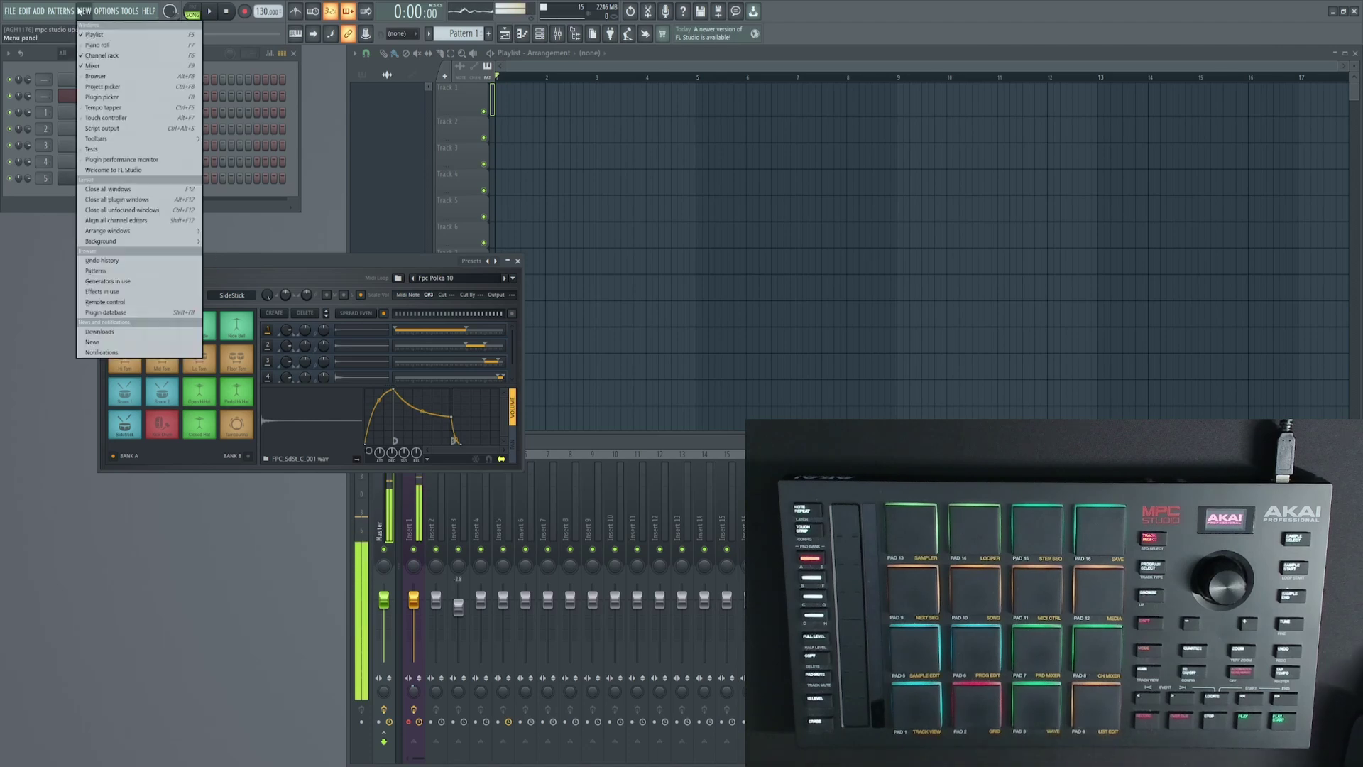
{"action": "left_click", "coordinate": [101, 129]}
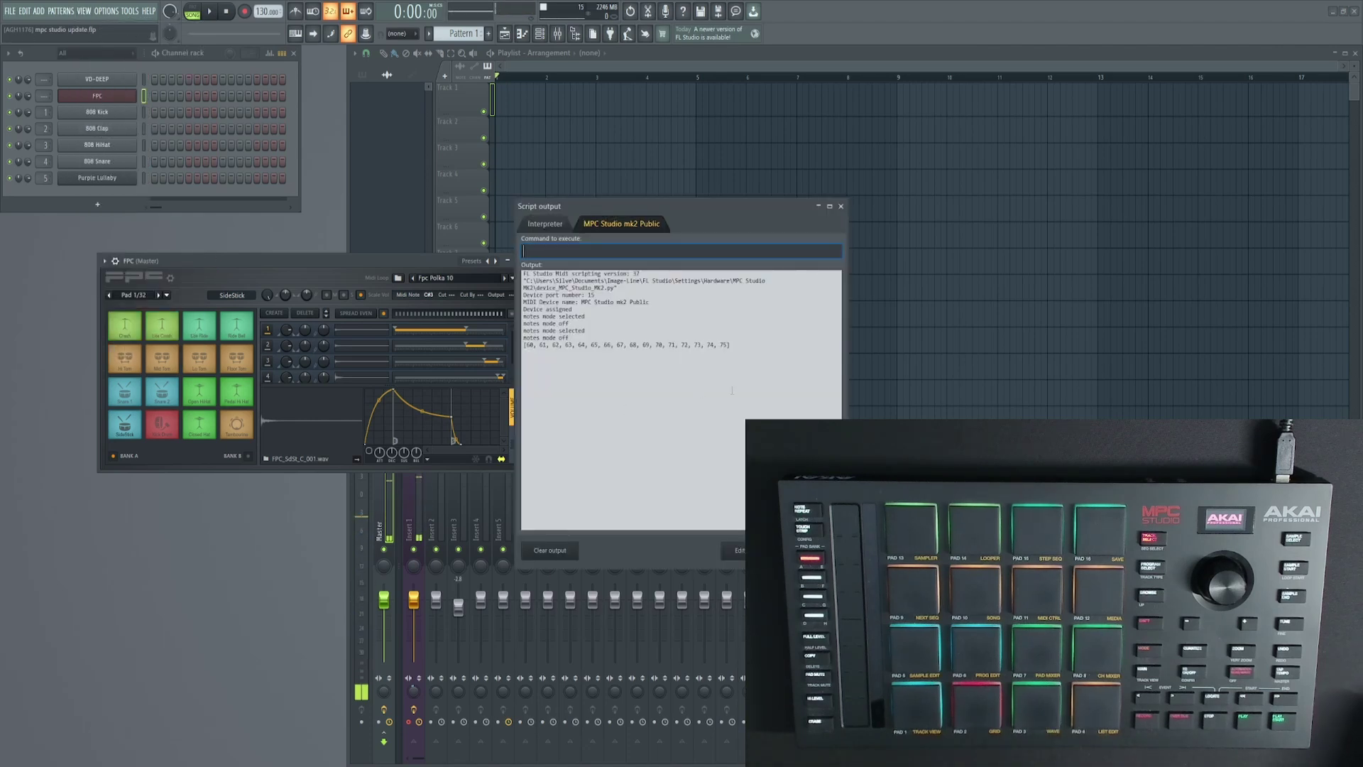
{"action": "left_click", "coordinate": [840, 206]}
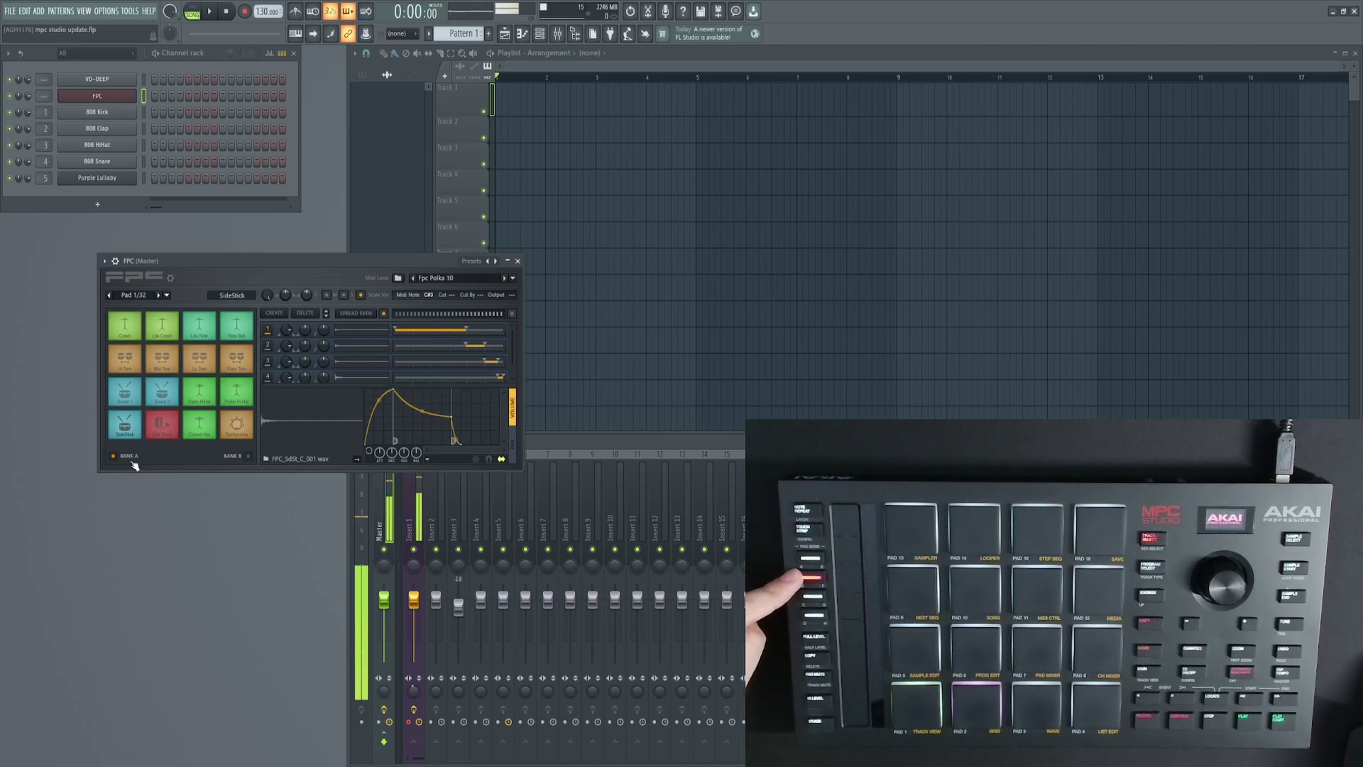
Switch the FPC to its Bank B pads, deselect its window, and open the Options menu
{"action": "left_click", "coordinate": [229, 457]}
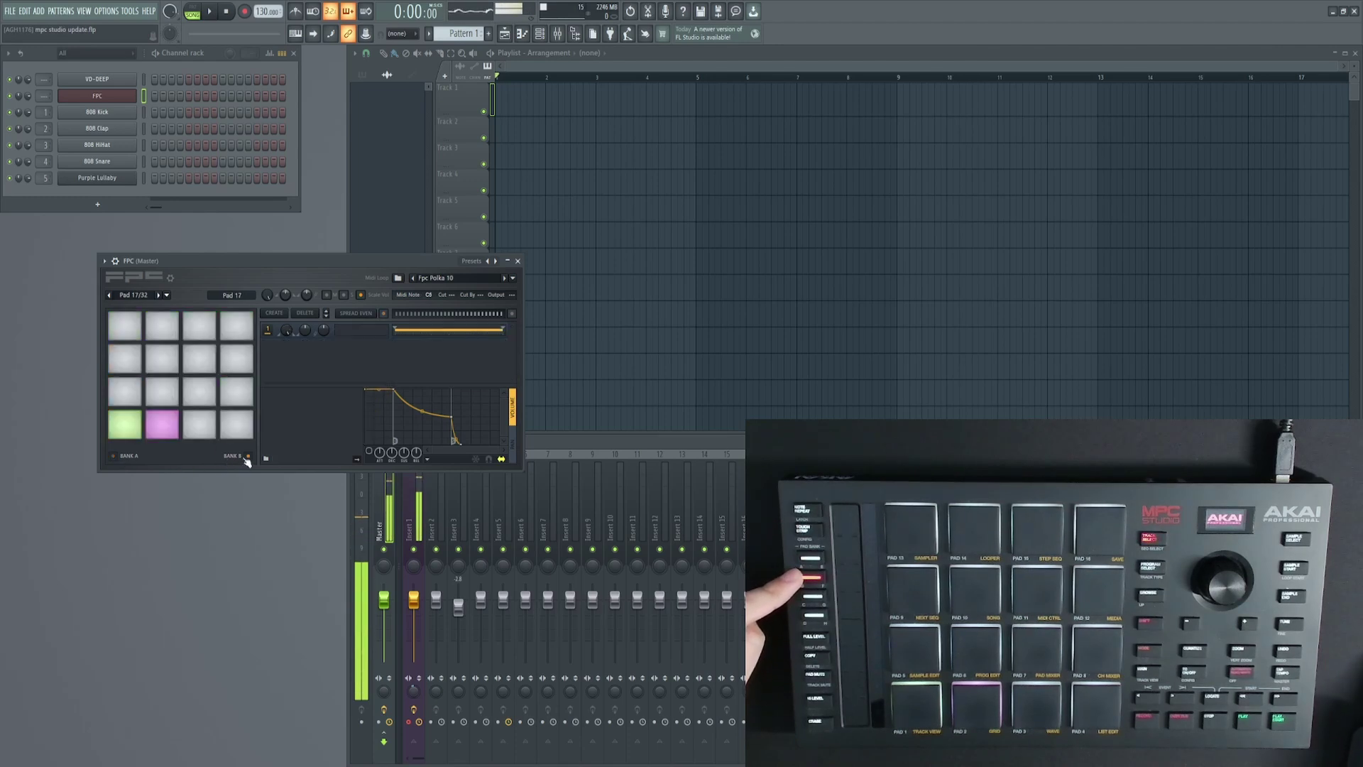
{"action": "left_click", "coordinate": [294, 553]}
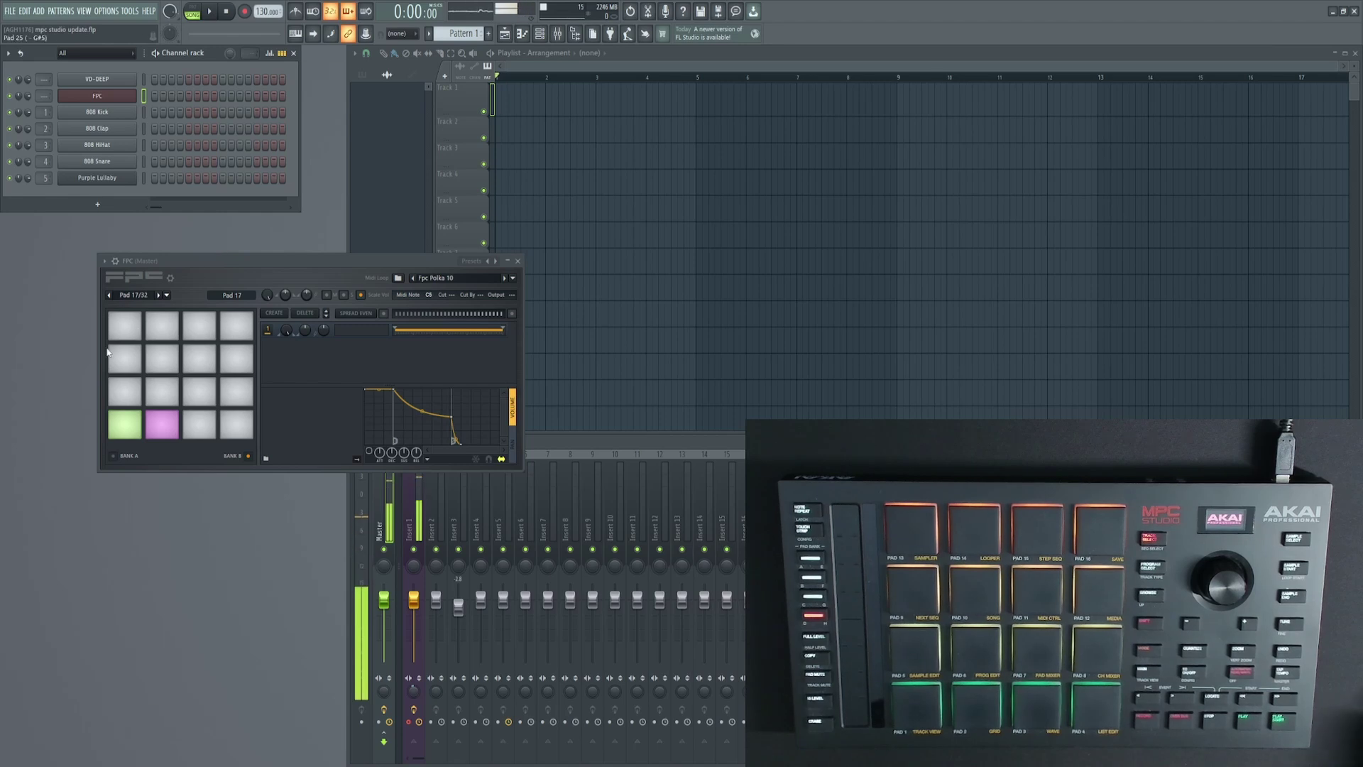
{"action": "left_click", "coordinate": [114, 11]}
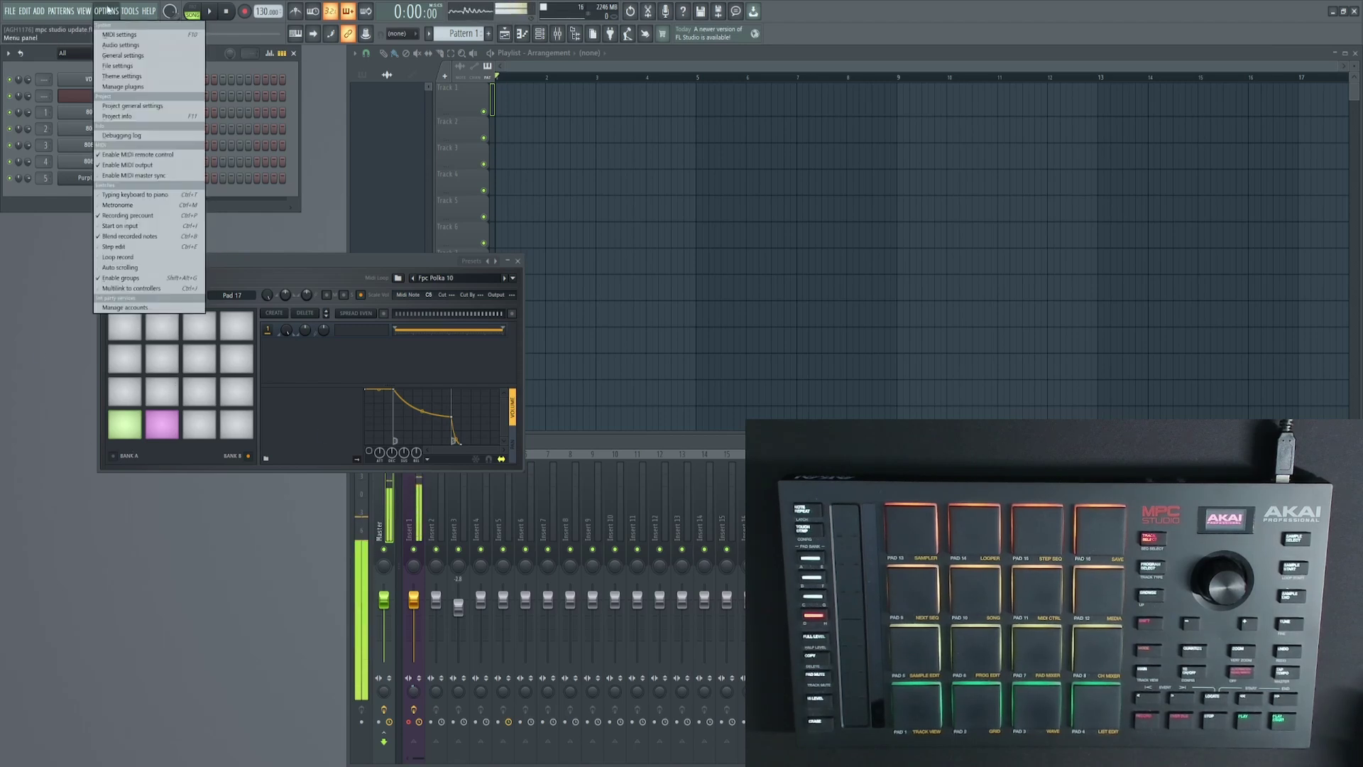
In MIDI settings, select the MPC Studio mk2 Public input device
{"action": "left_click", "coordinate": [119, 34]}
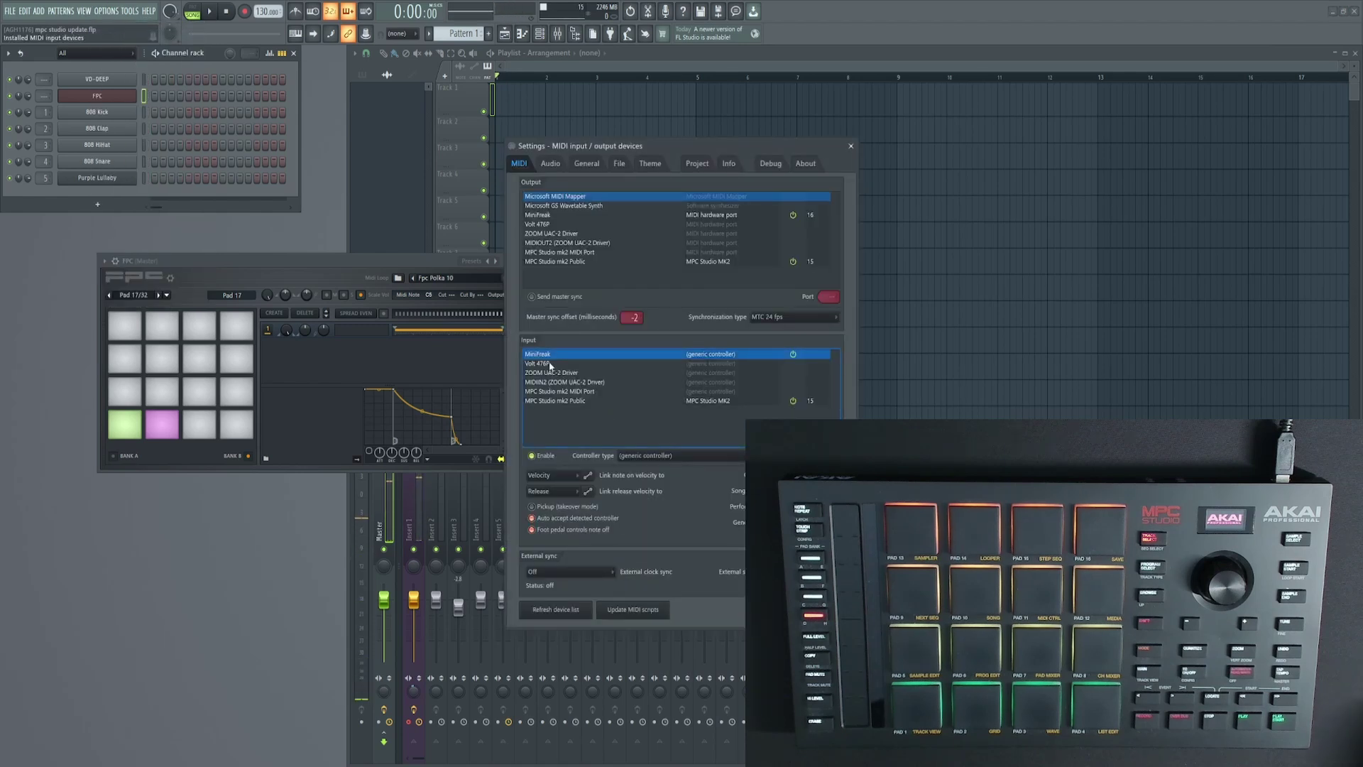
{"action": "left_click", "coordinate": [571, 402]}
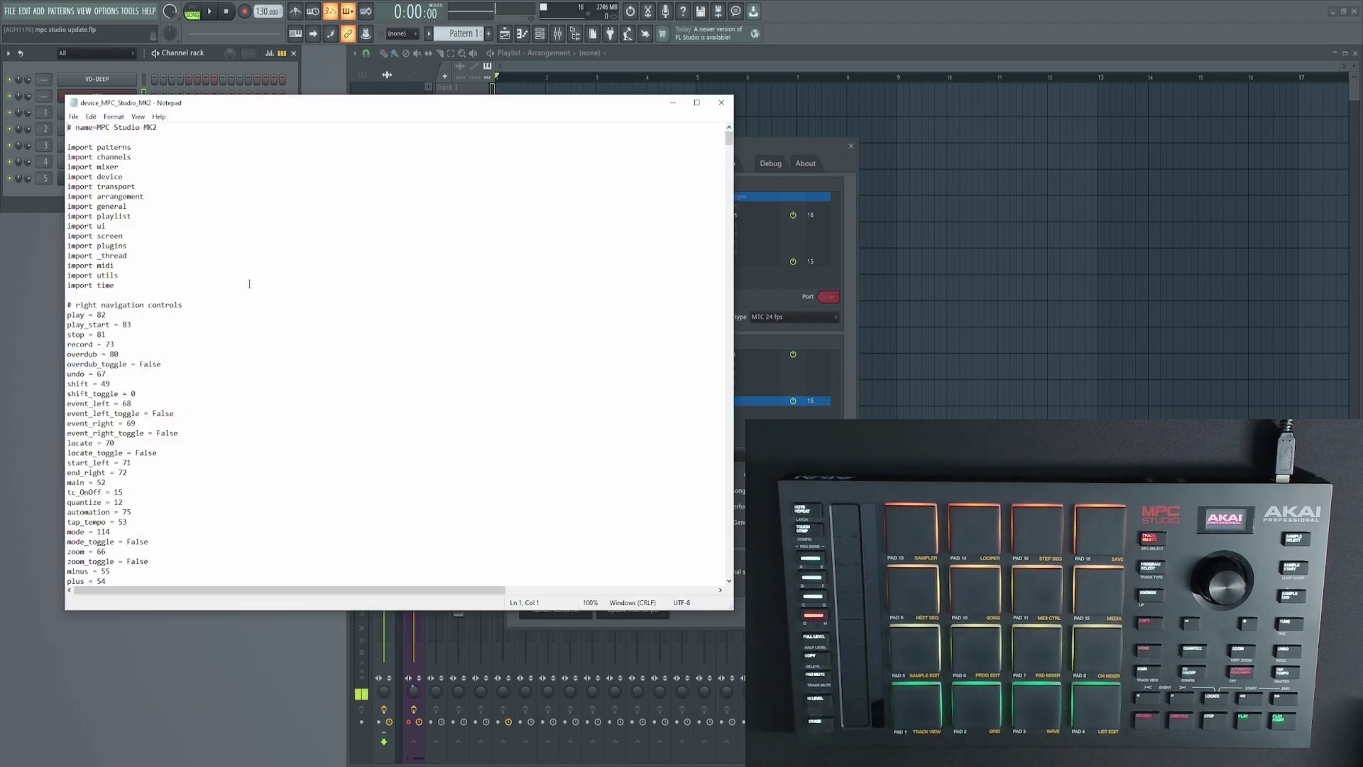
Open the MPC Studio MK2 script in Notepad and scroll to the pad_rgb_fpc colour table
{"action": "left_click", "coordinate": [250, 284]}
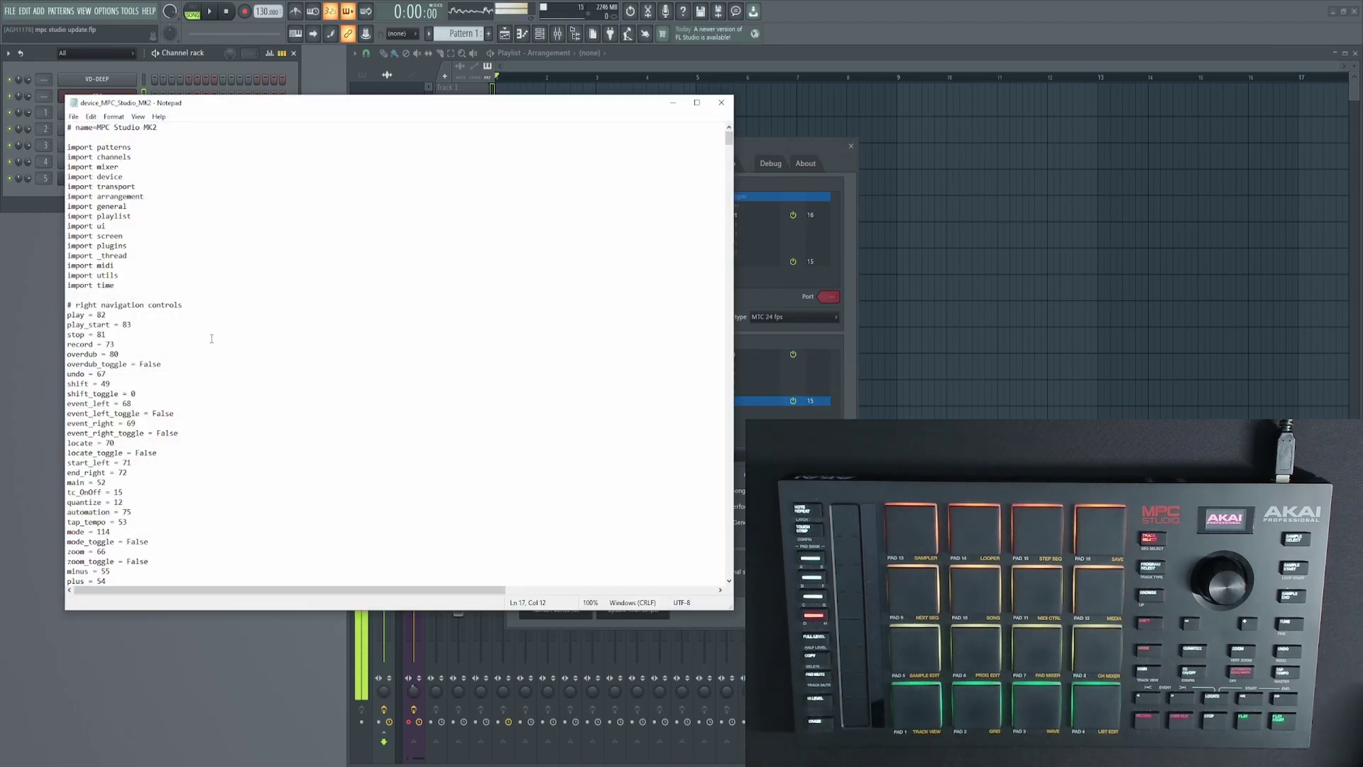
{"action": "scroll", "coordinate": [211, 338], "scroll_direction": "down", "scroll_amount": 15}
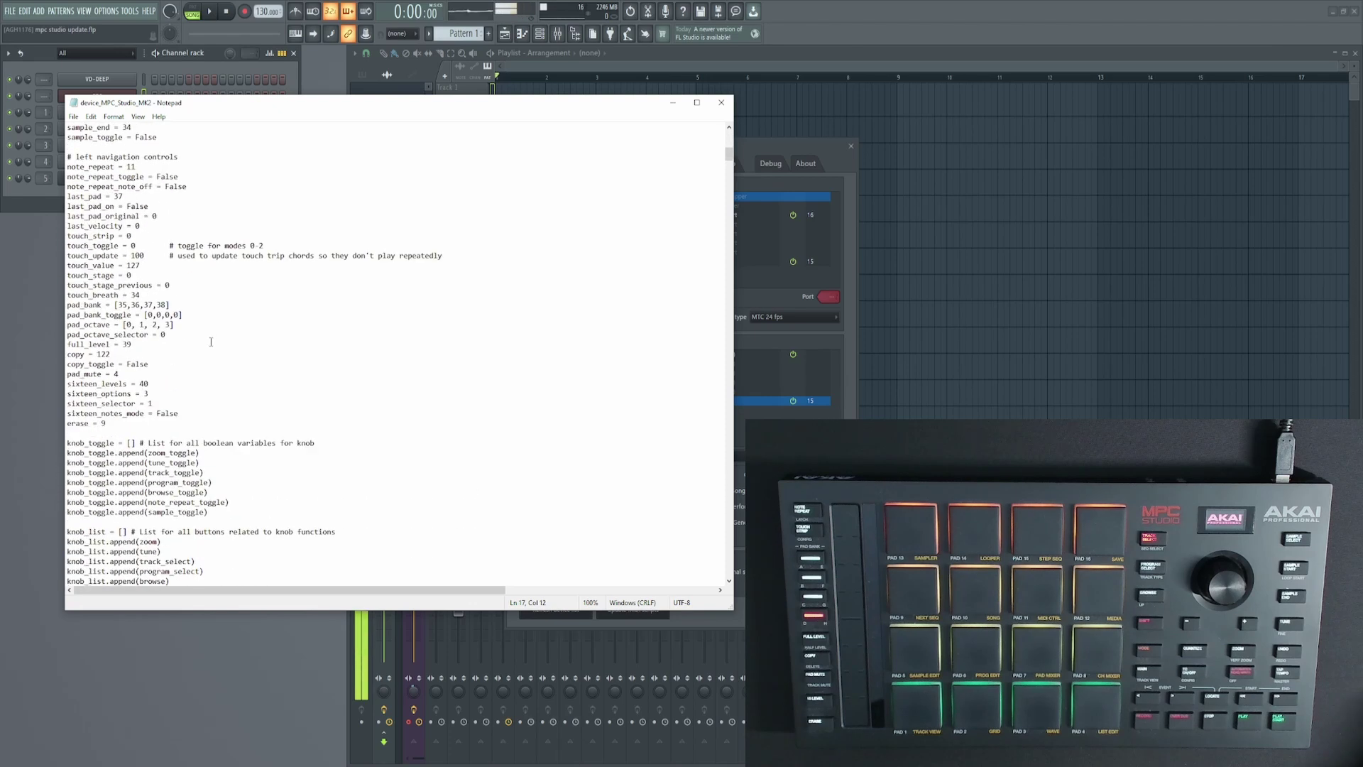
{"action": "scroll", "coordinate": [211, 341], "scroll_direction": "down", "scroll_amount": 15}
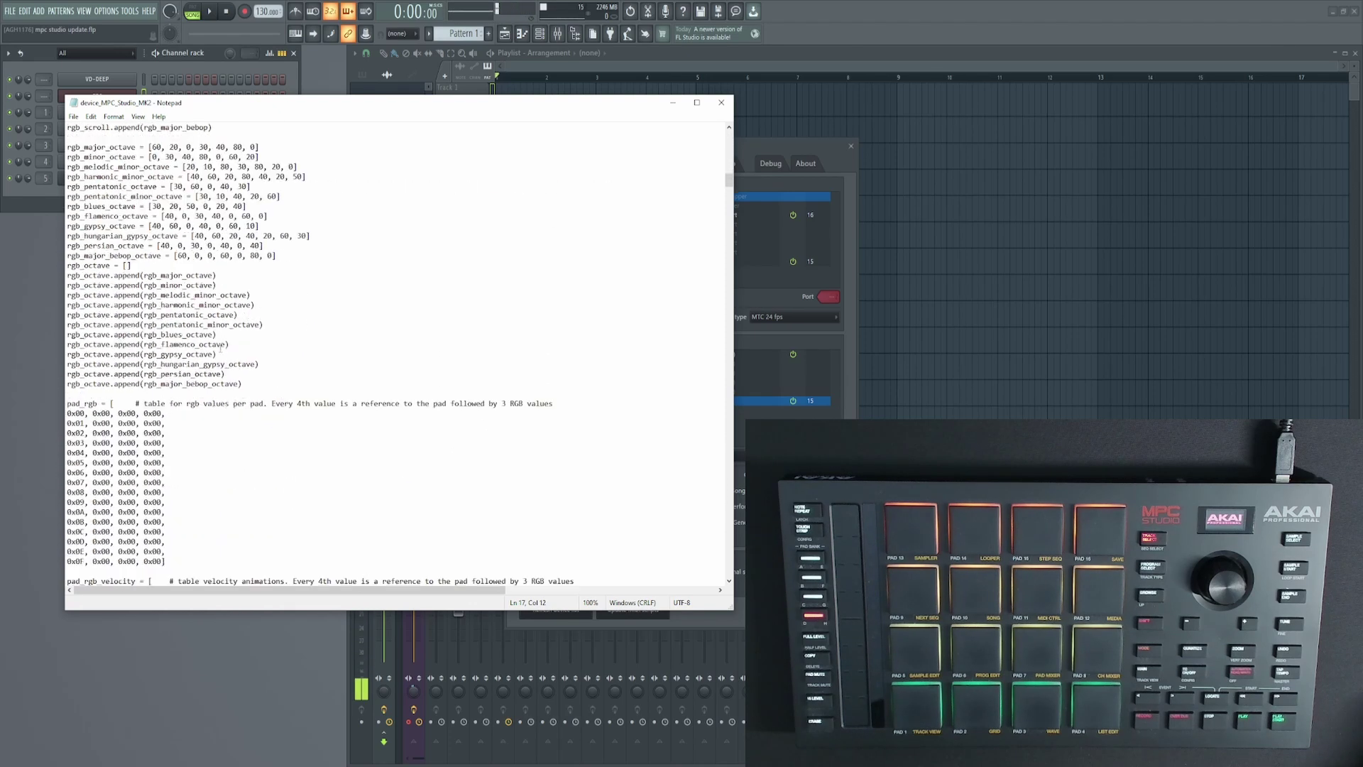
{"action": "scroll", "coordinate": [218, 345], "scroll_direction": "down", "scroll_amount": 11}
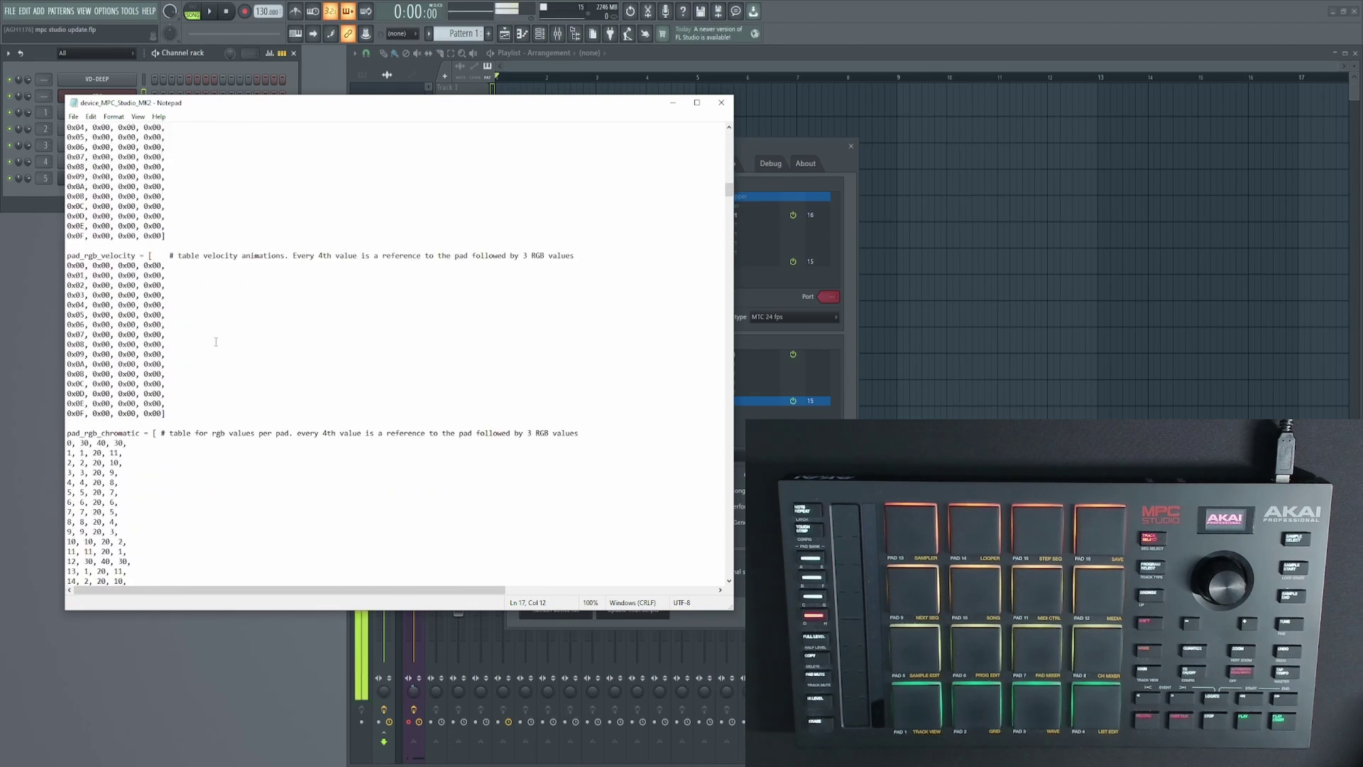
{"action": "scroll", "coordinate": [215, 342], "scroll_direction": "down", "scroll_amount": 13}
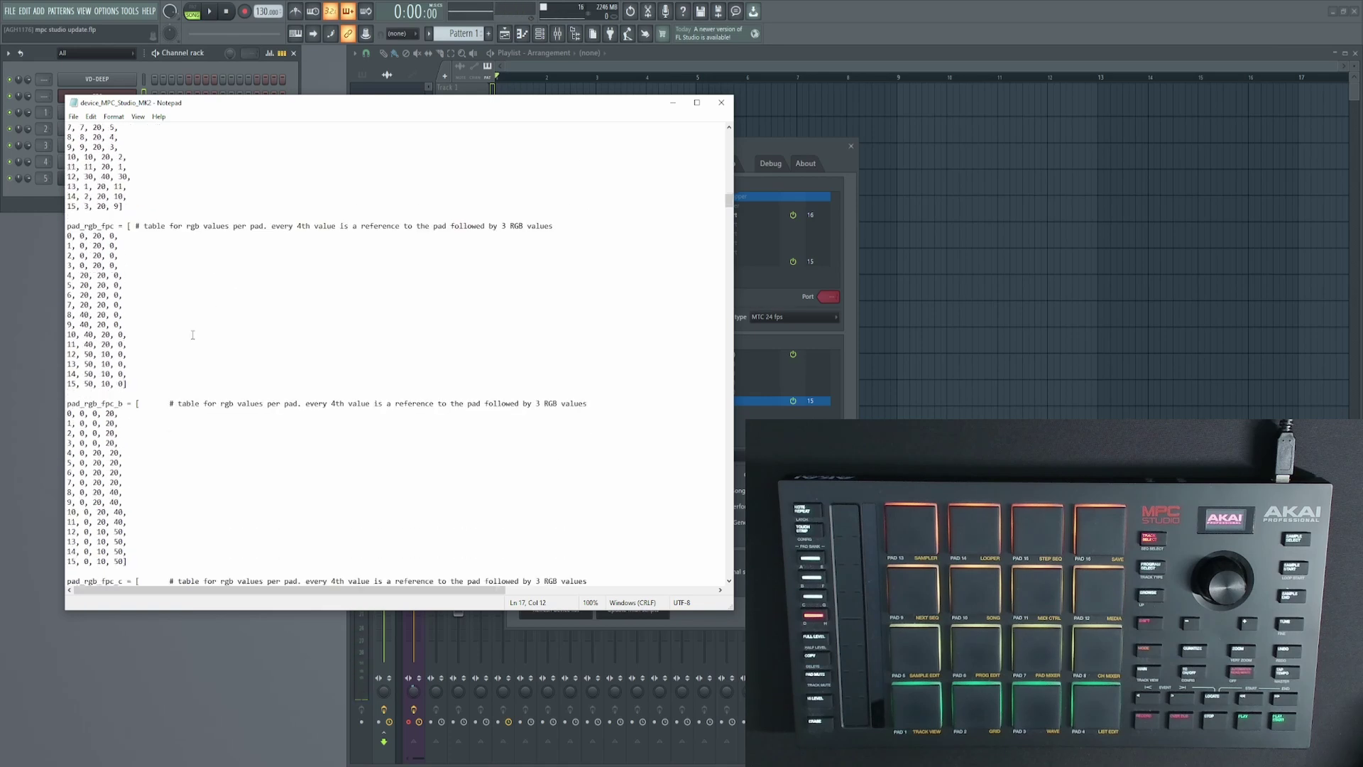
{"action": "left_click", "coordinate": [115, 226]}
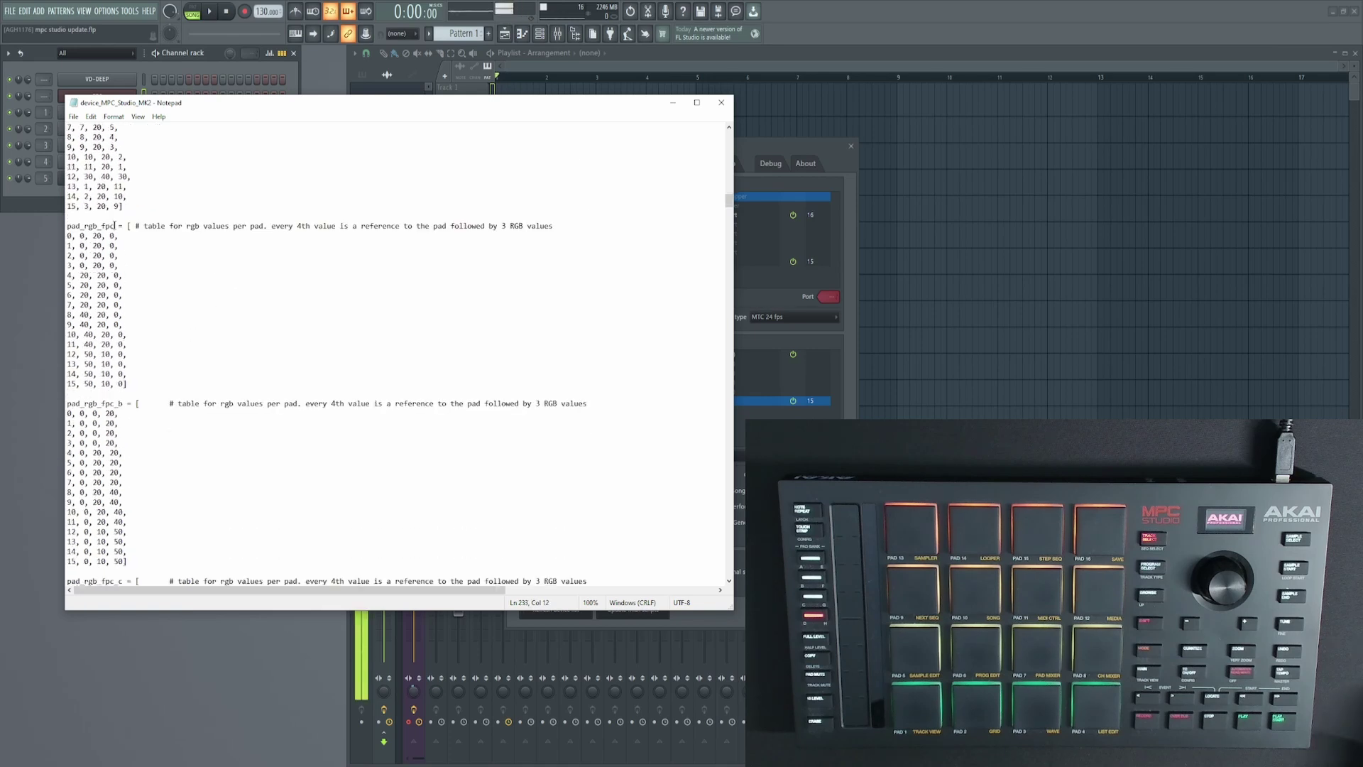
Scroll past the pad_rgb_fpc_c table to the pad remapping and scale lists, then dismiss the File menu
{"action": "scroll", "coordinate": [108, 370], "scroll_direction": "down", "scroll_amount": 1}
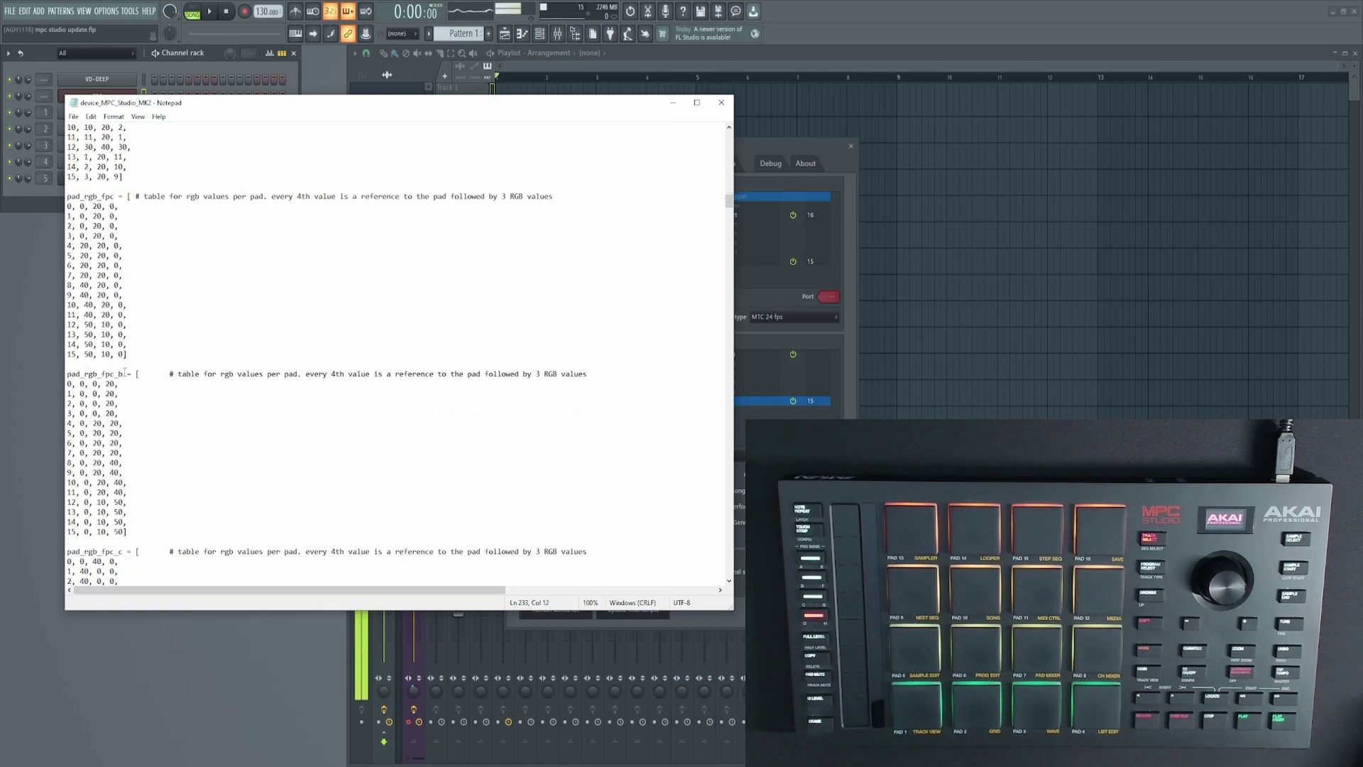
{"action": "scroll", "coordinate": [124, 372], "scroll_direction": "down", "scroll_amount": 8}
{"action": "scroll", "coordinate": [117, 314], "scroll_direction": "down", "scroll_amount": 1}
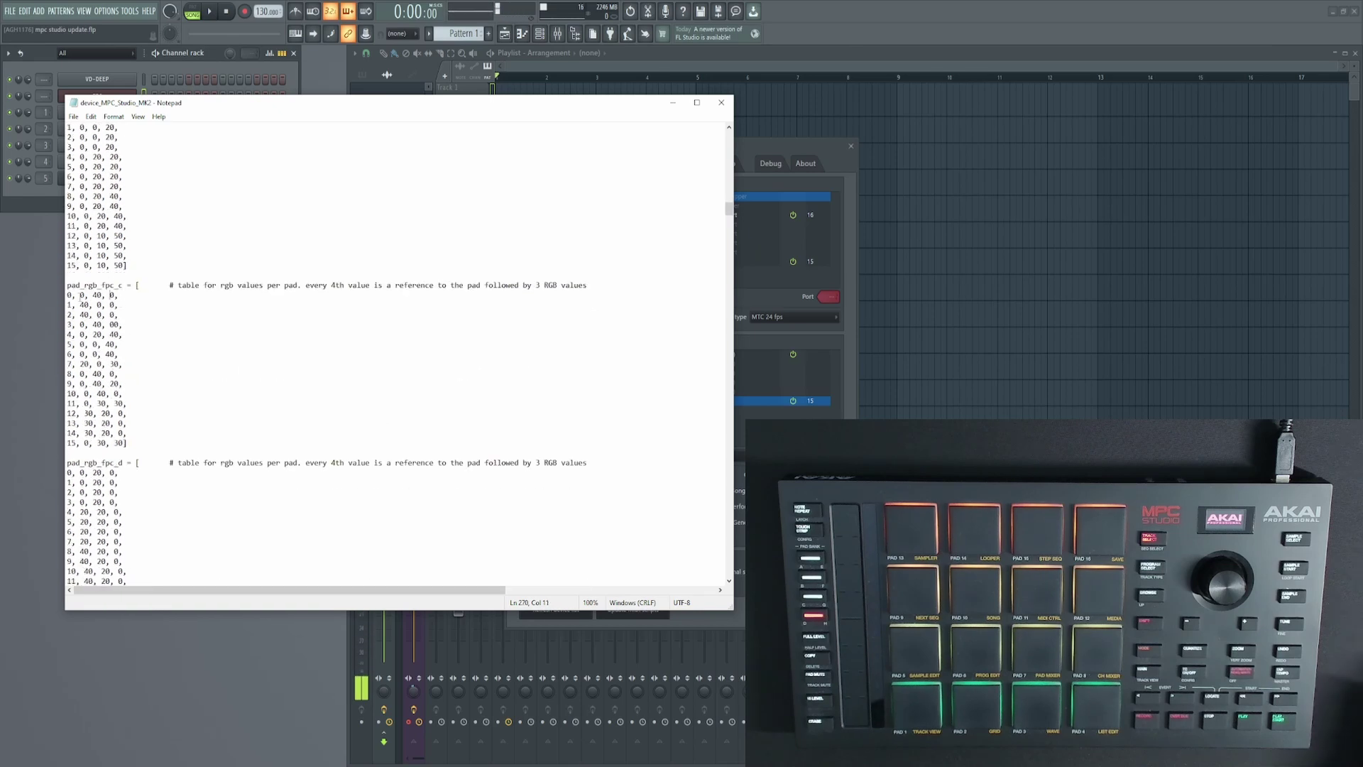
{"action": "left_click", "coordinate": [93, 297]}
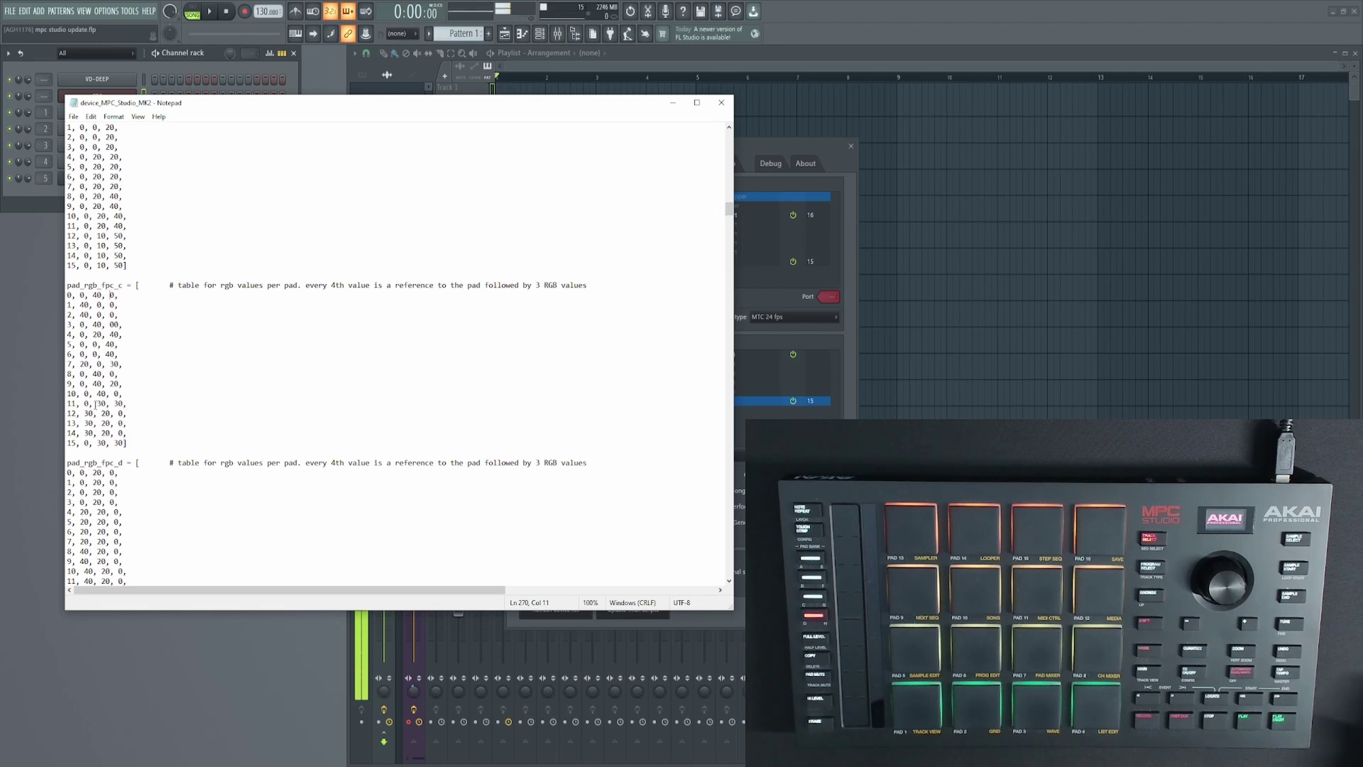
{"action": "scroll", "coordinate": [98, 186], "scroll_direction": "down", "scroll_amount": 3}
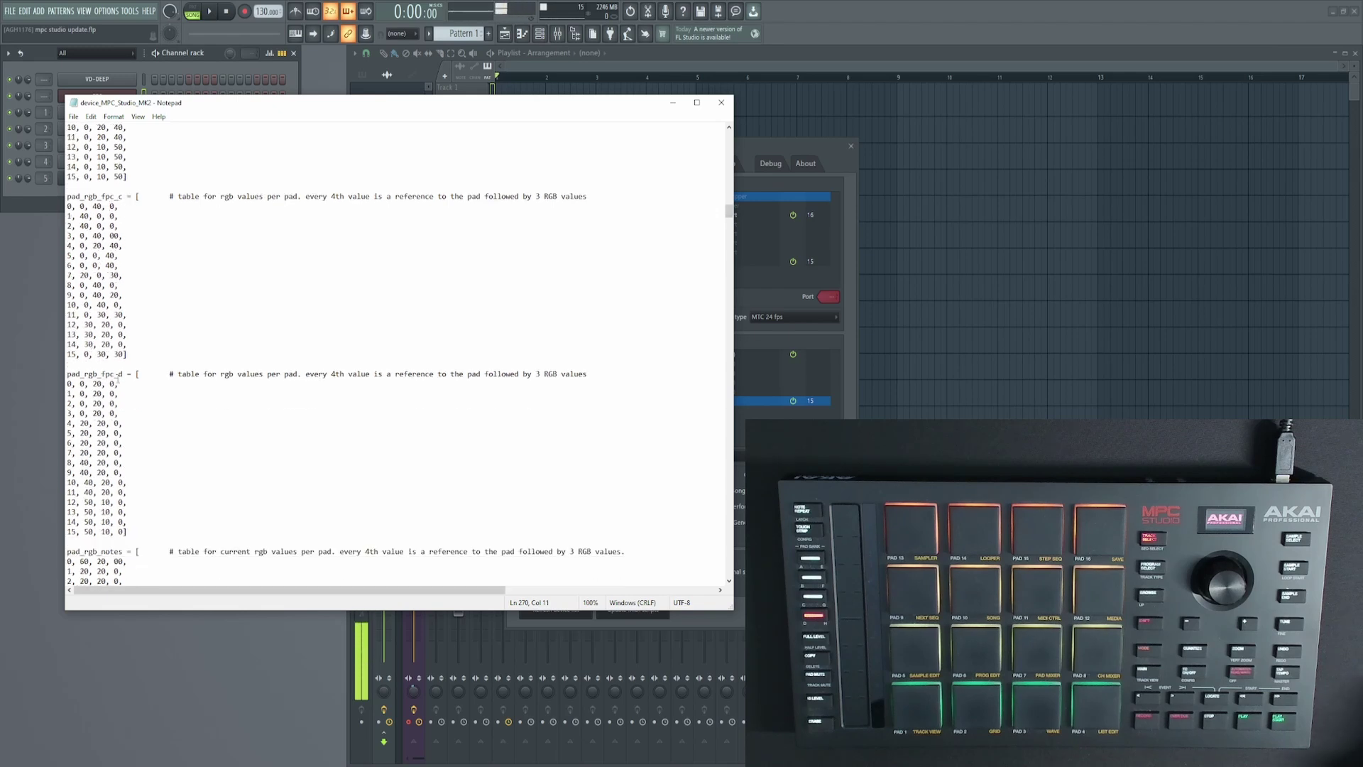
{"action": "scroll", "coordinate": [213, 415], "scroll_direction": "down", "scroll_amount": 9}
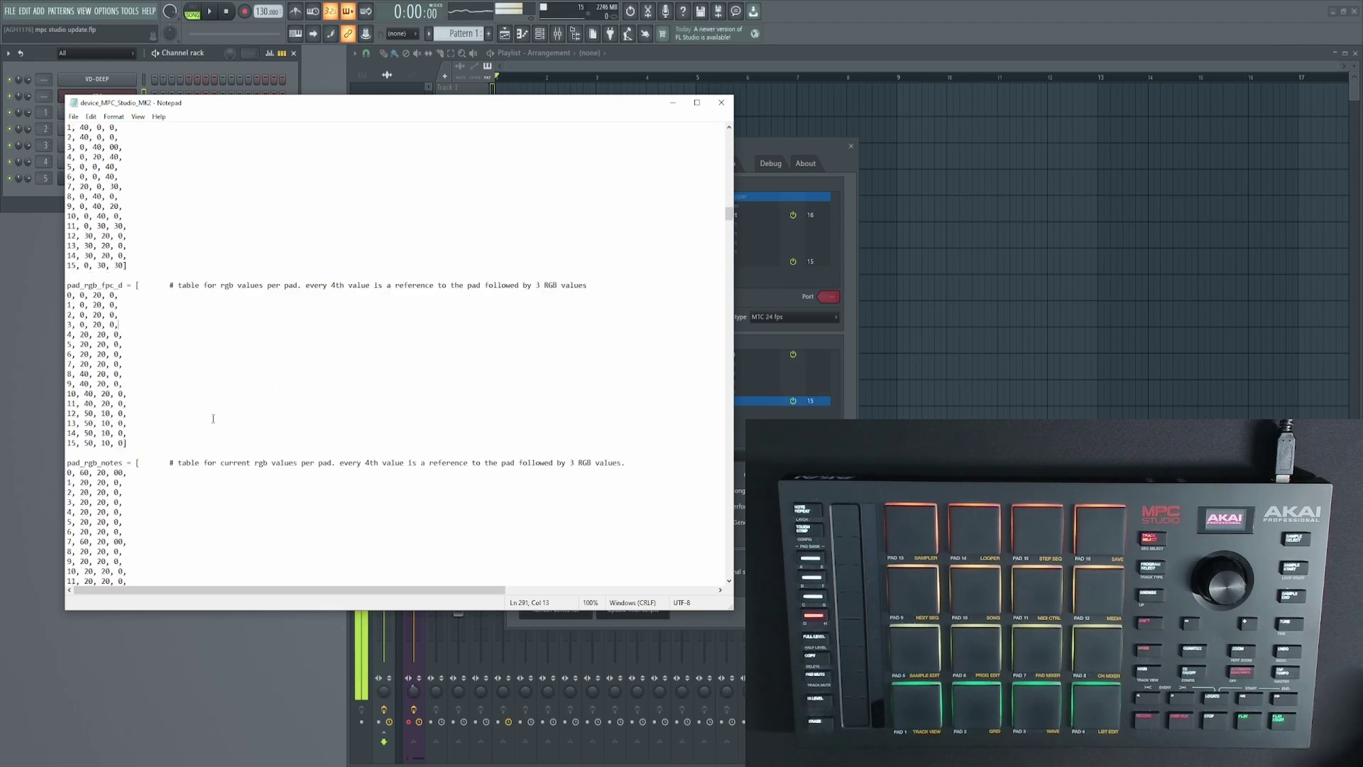
{"action": "scroll", "coordinate": [213, 413], "scroll_direction": "down", "scroll_amount": 3}
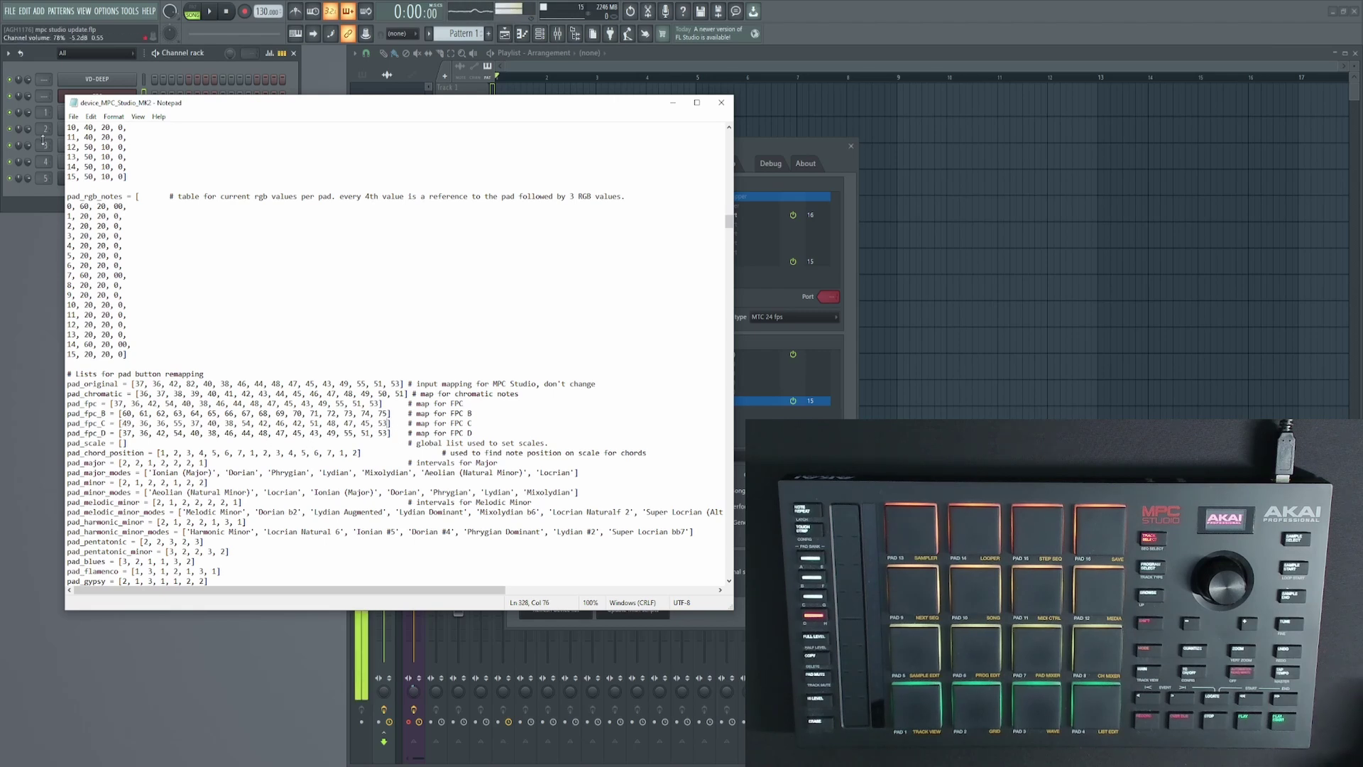
{"action": "left_click", "coordinate": [74, 116]}
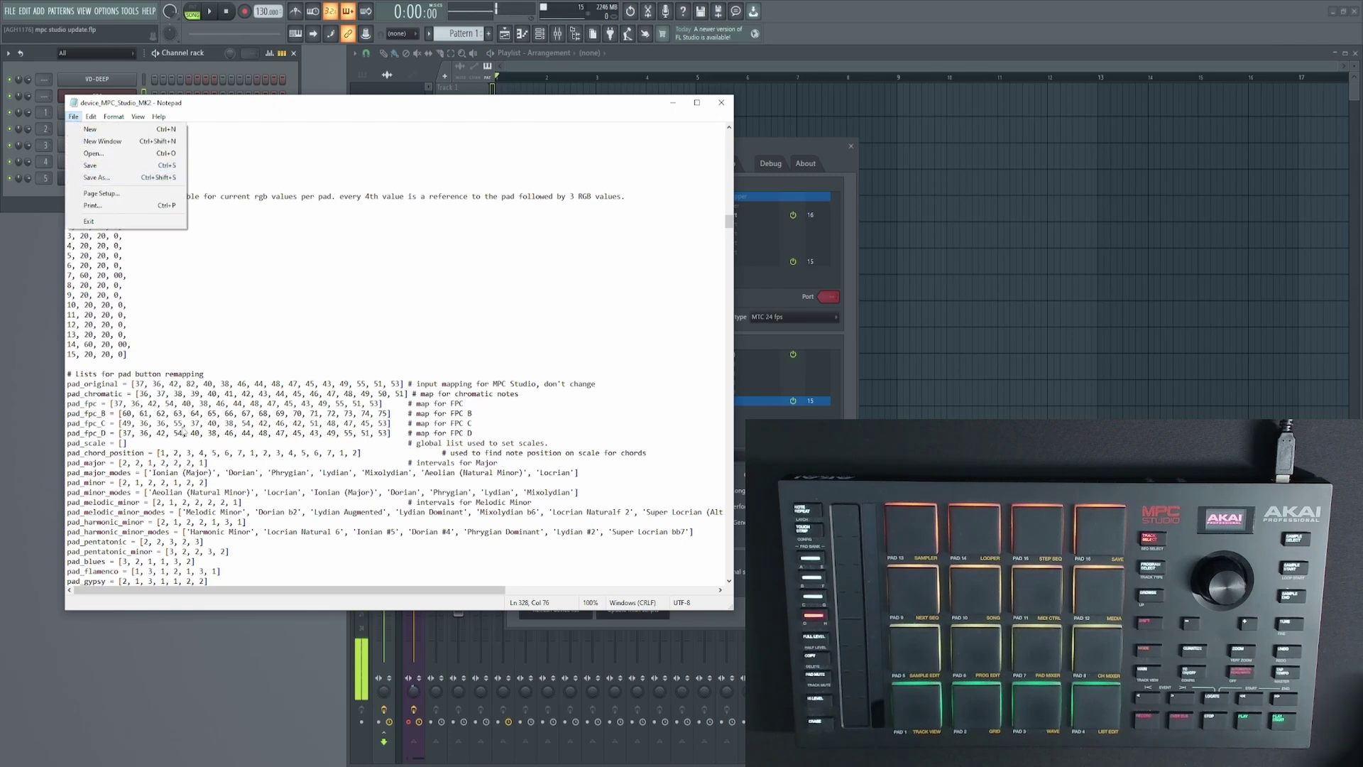
{"action": "left_click", "coordinate": [183, 431]}
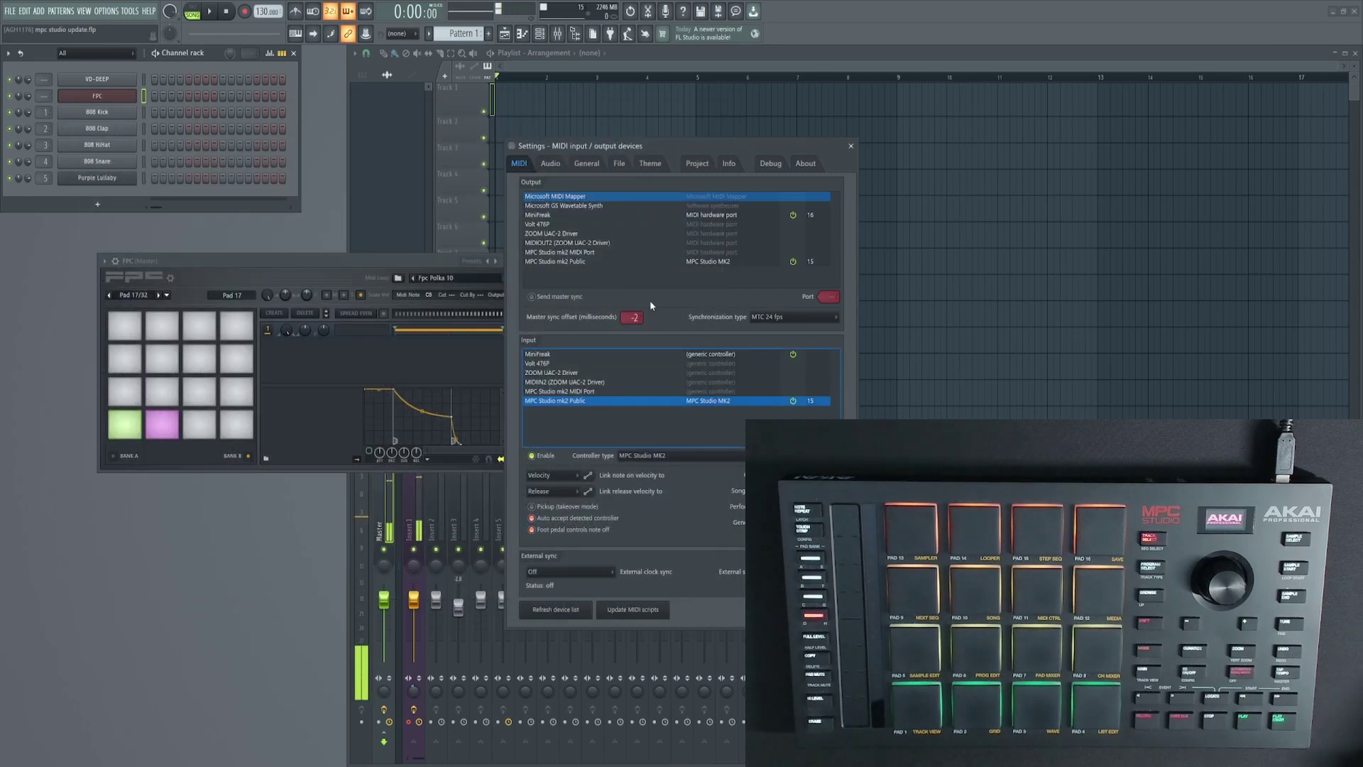
Move the FPC window left, switch to Bank A pads, and close the FPC and MIDI input/output windows
{"action": "left_click_drag", "start_coordinate": [420, 262], "coordinate": [349, 281]}
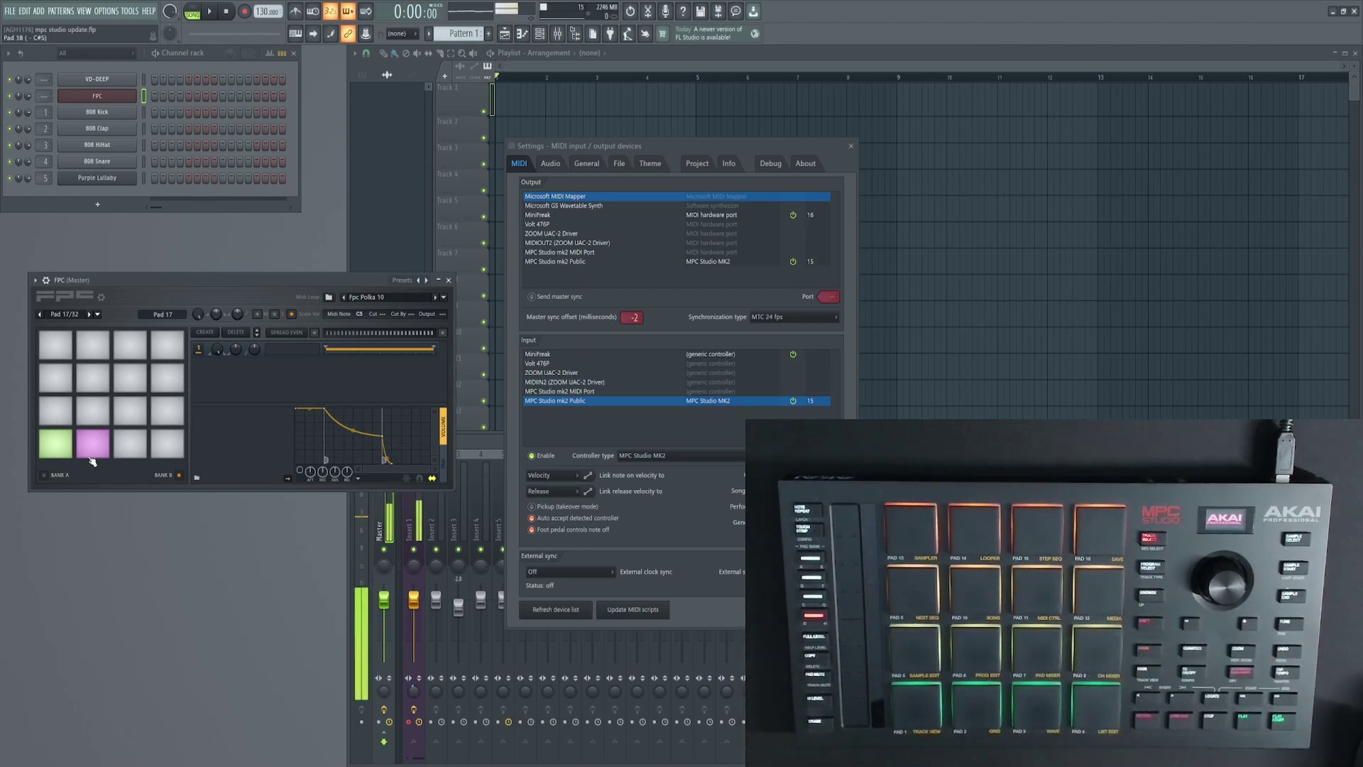
{"action": "left_click", "coordinate": [53, 474]}
{"action": "left_click", "coordinate": [449, 281]}
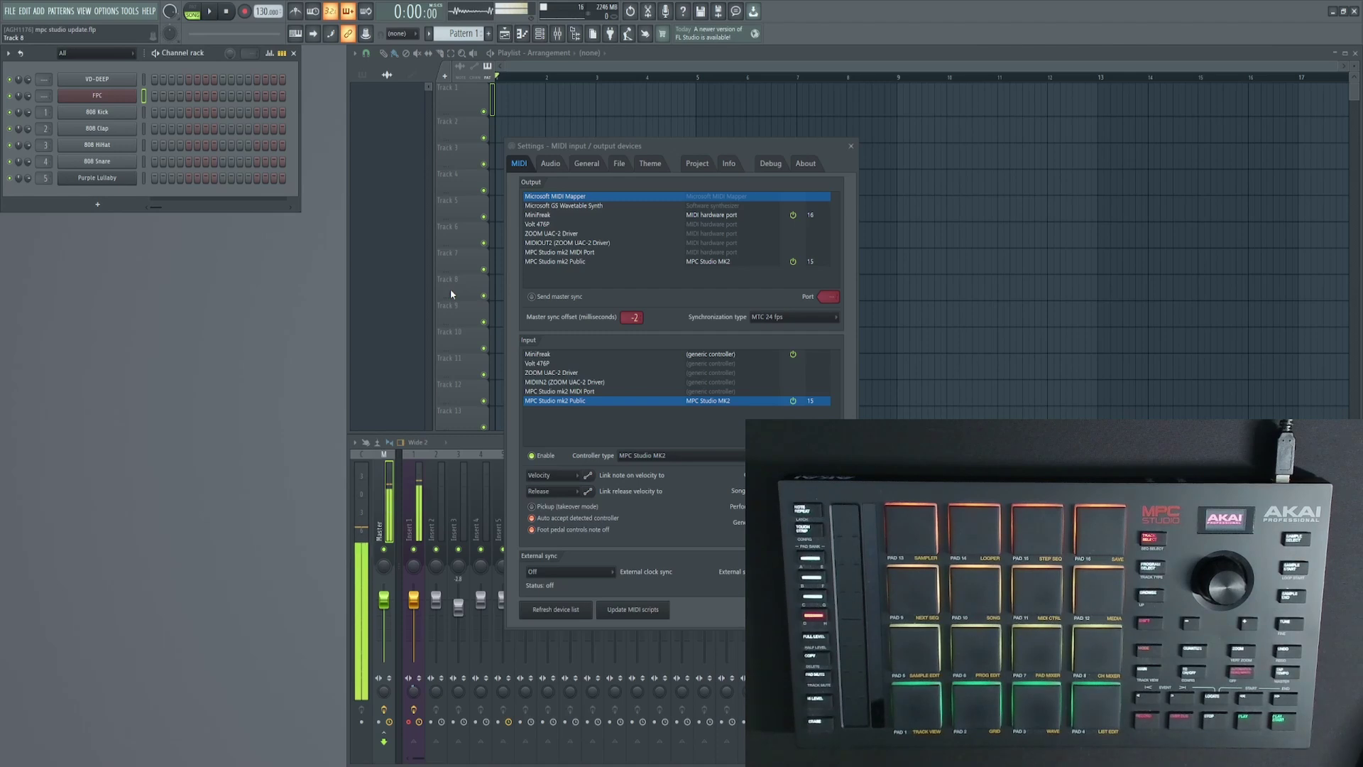
{"action": "left_click", "coordinate": [850, 145]}
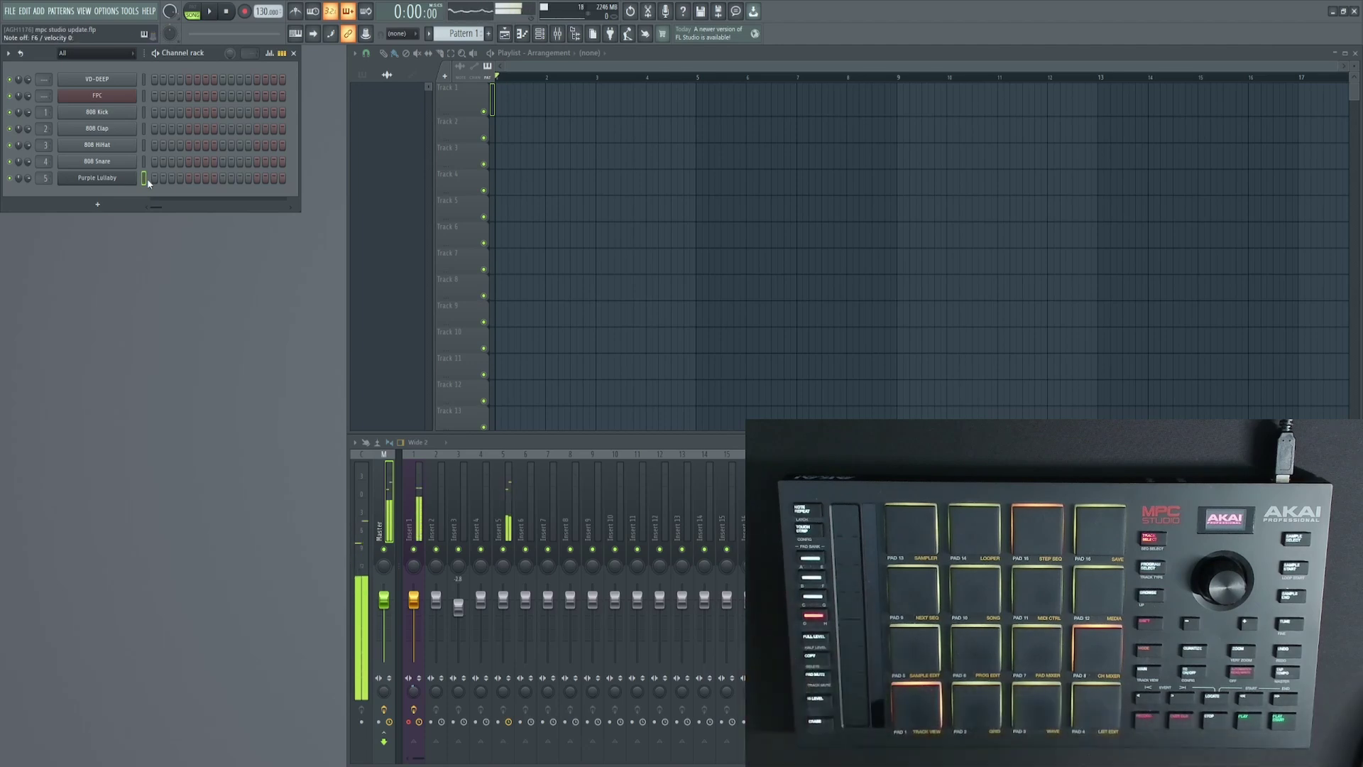
Open Purple Lullaby's FLEX, raise Master Filter Cutoff to 84%, and choose Tools > Last tweaked > Link to controller
{"action": "left_click", "coordinate": [97, 178]}
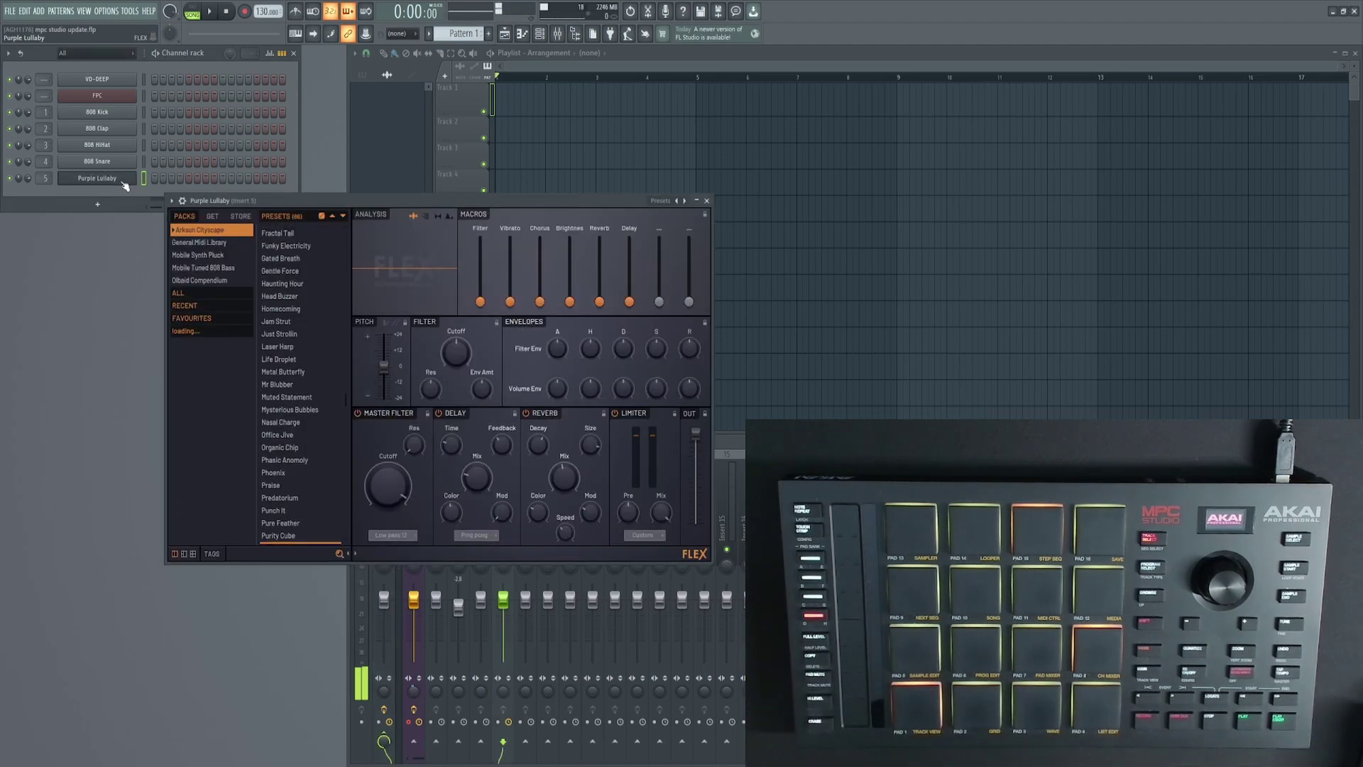
{"action": "left_click_drag", "start_coordinate": [384, 211], "coordinate": [490, 161]}
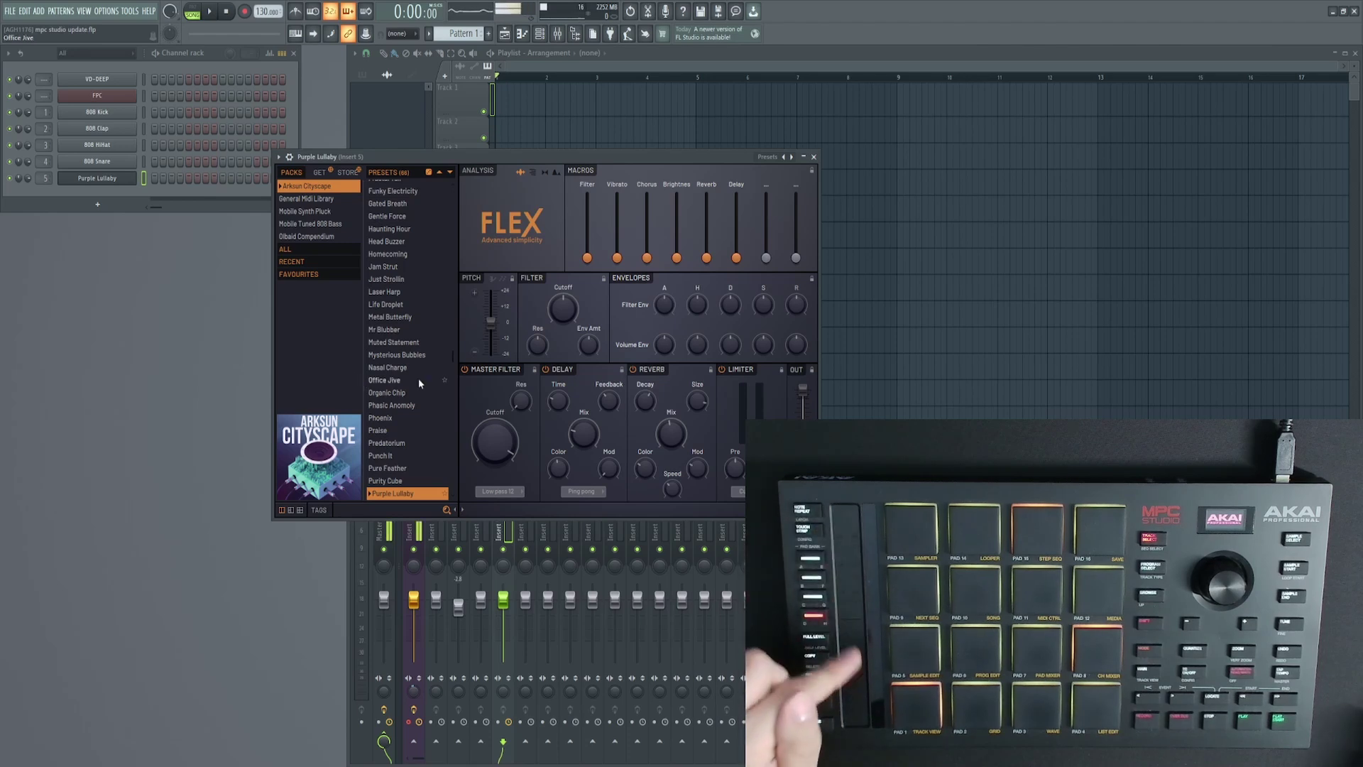
{"action": "left_click_drag", "start_coordinate": [491, 437], "coordinate": [491, 429]}
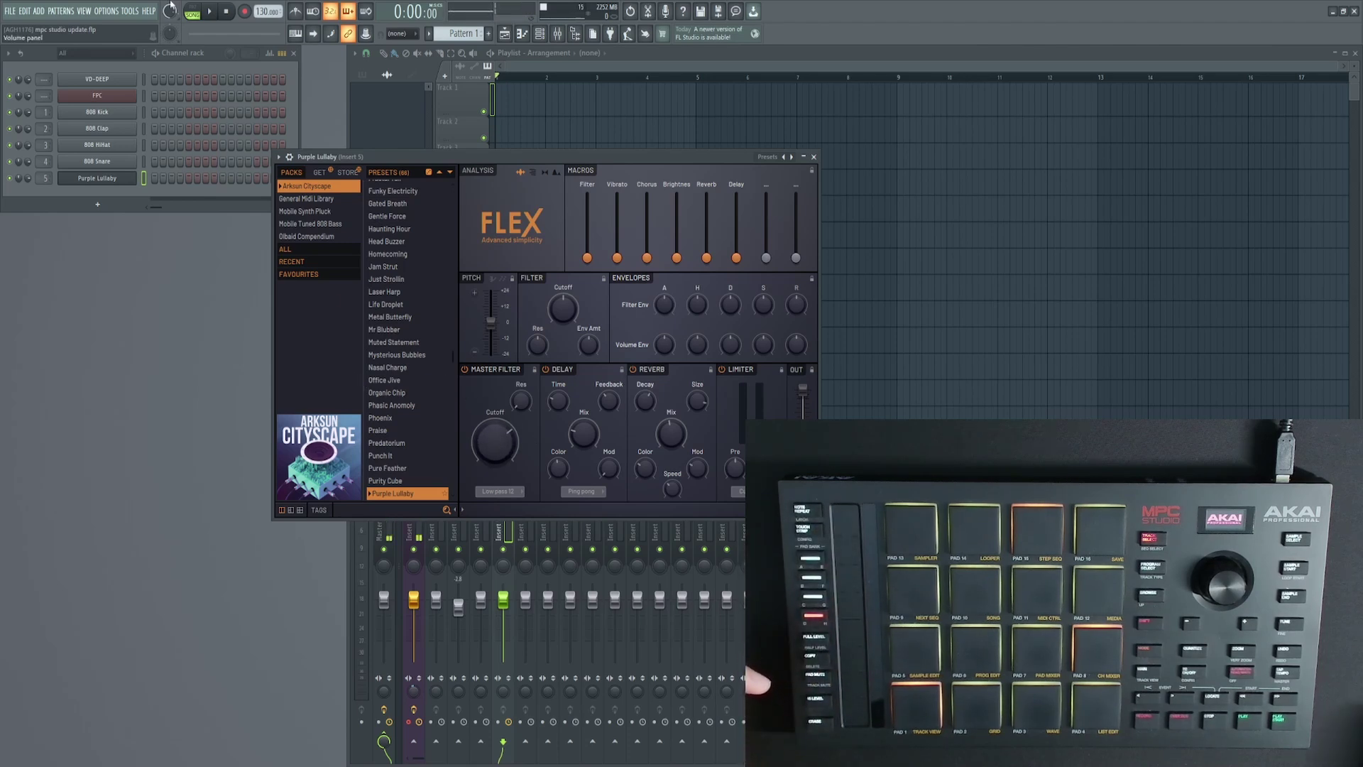
{"action": "left_click", "coordinate": [130, 12]}
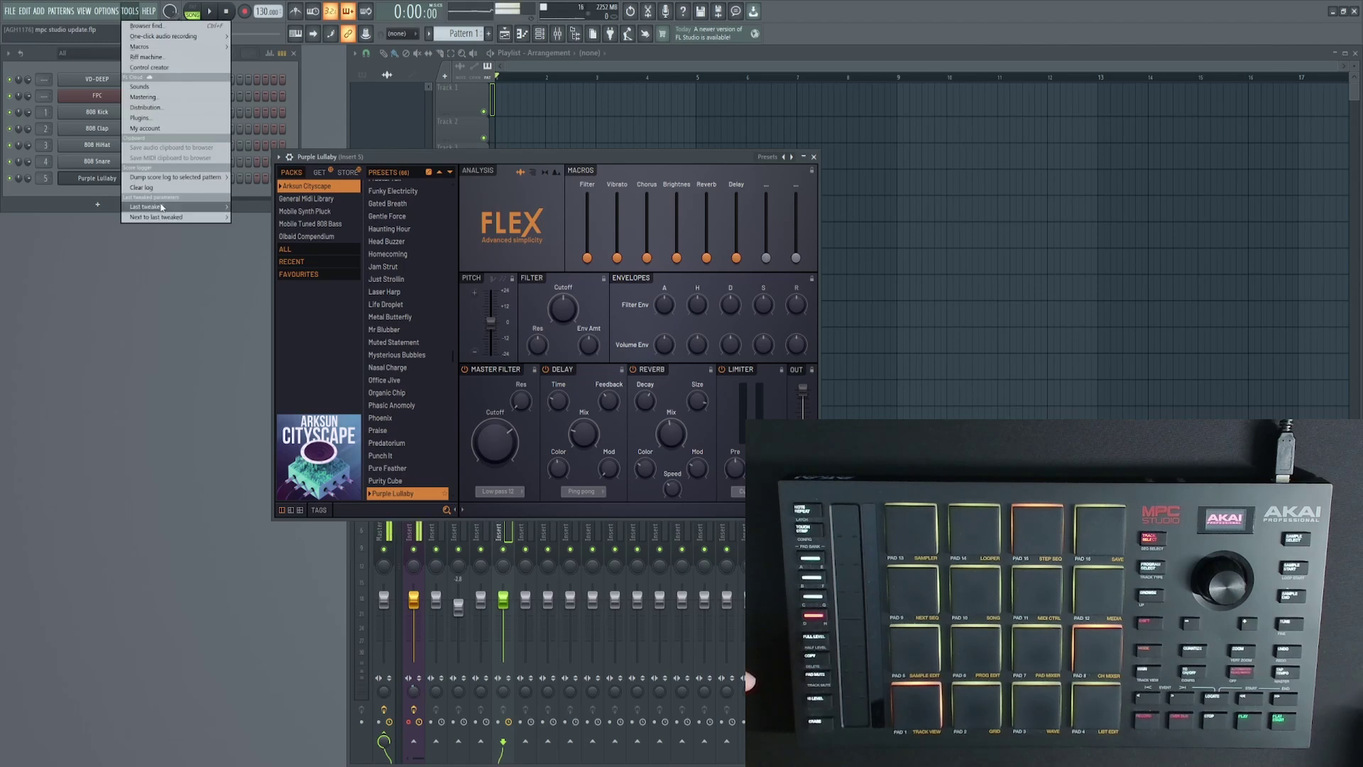
{"action": "mouse_move", "coordinate": [206, 206]}
{"action": "left_click", "coordinate": [263, 309]}
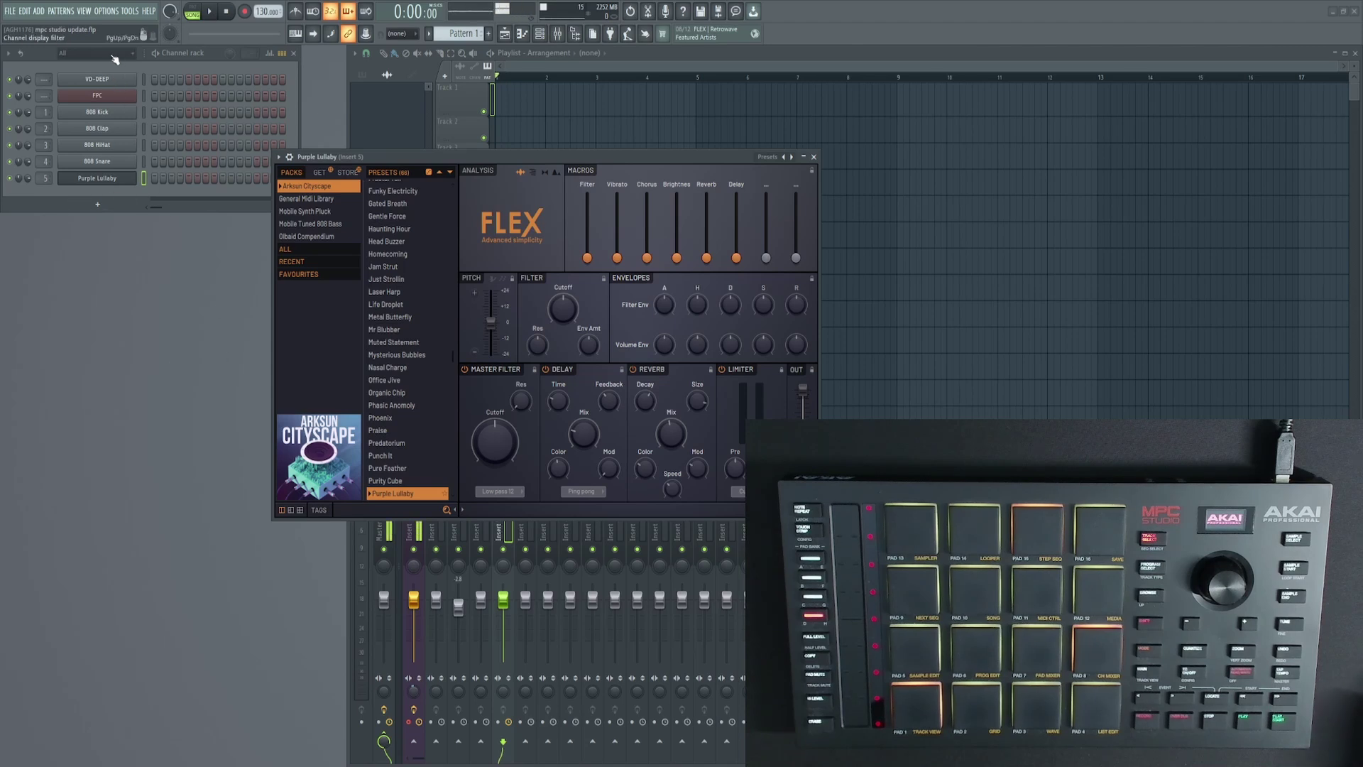
Open the VIEW menu listing the windows that can be shown
{"action": "left_click", "coordinate": [84, 11]}
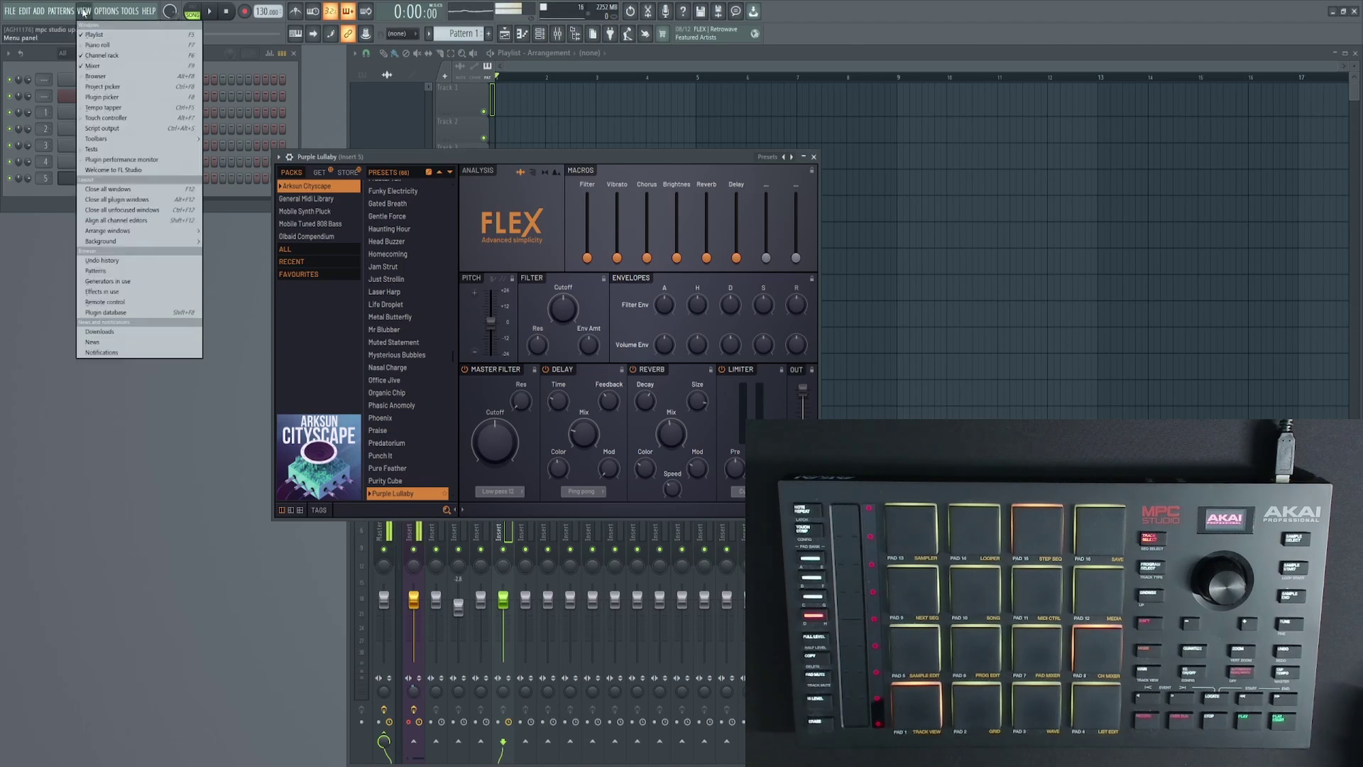
Open Script output, place it left of the FLEX window on the right, and clear the log
{"action": "left_click", "coordinate": [121, 129]}
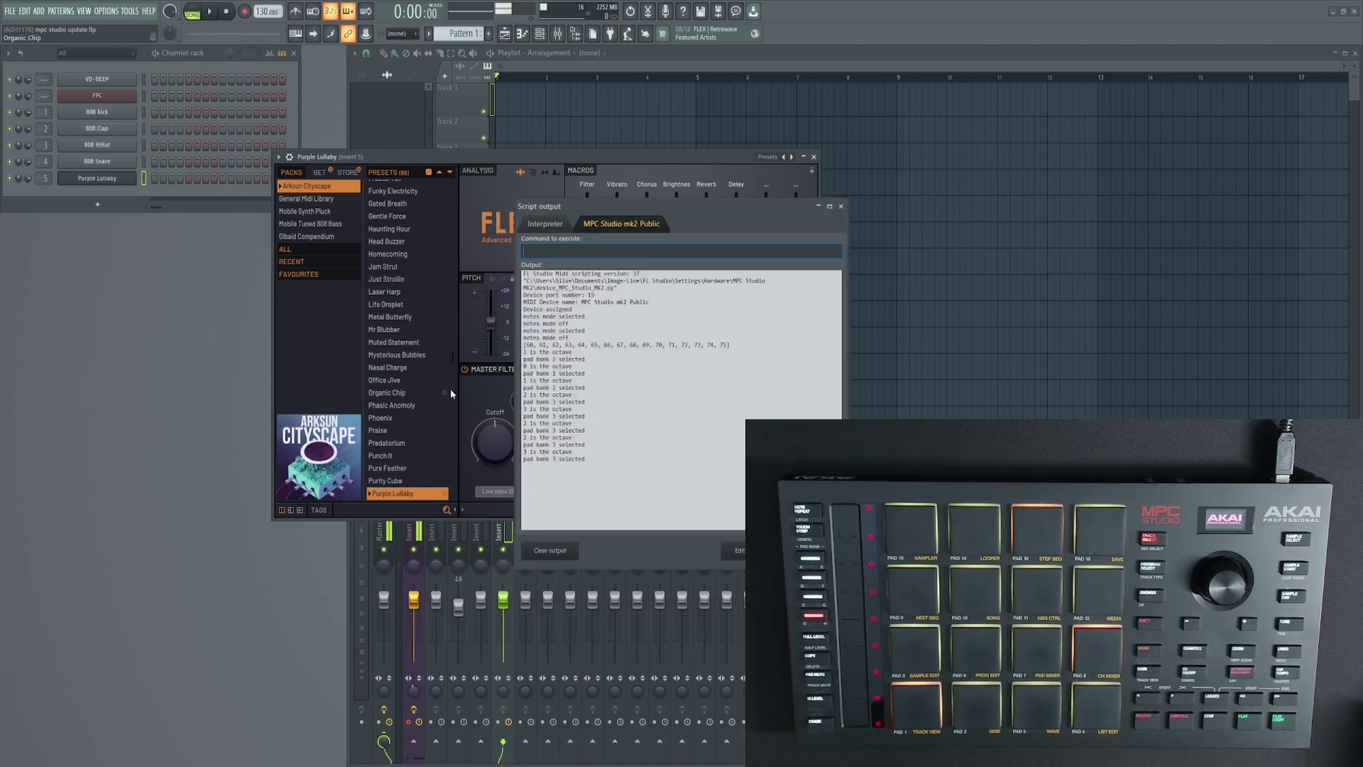
{"action": "left_click_drag", "start_coordinate": [759, 212], "coordinate": [339, 211]}
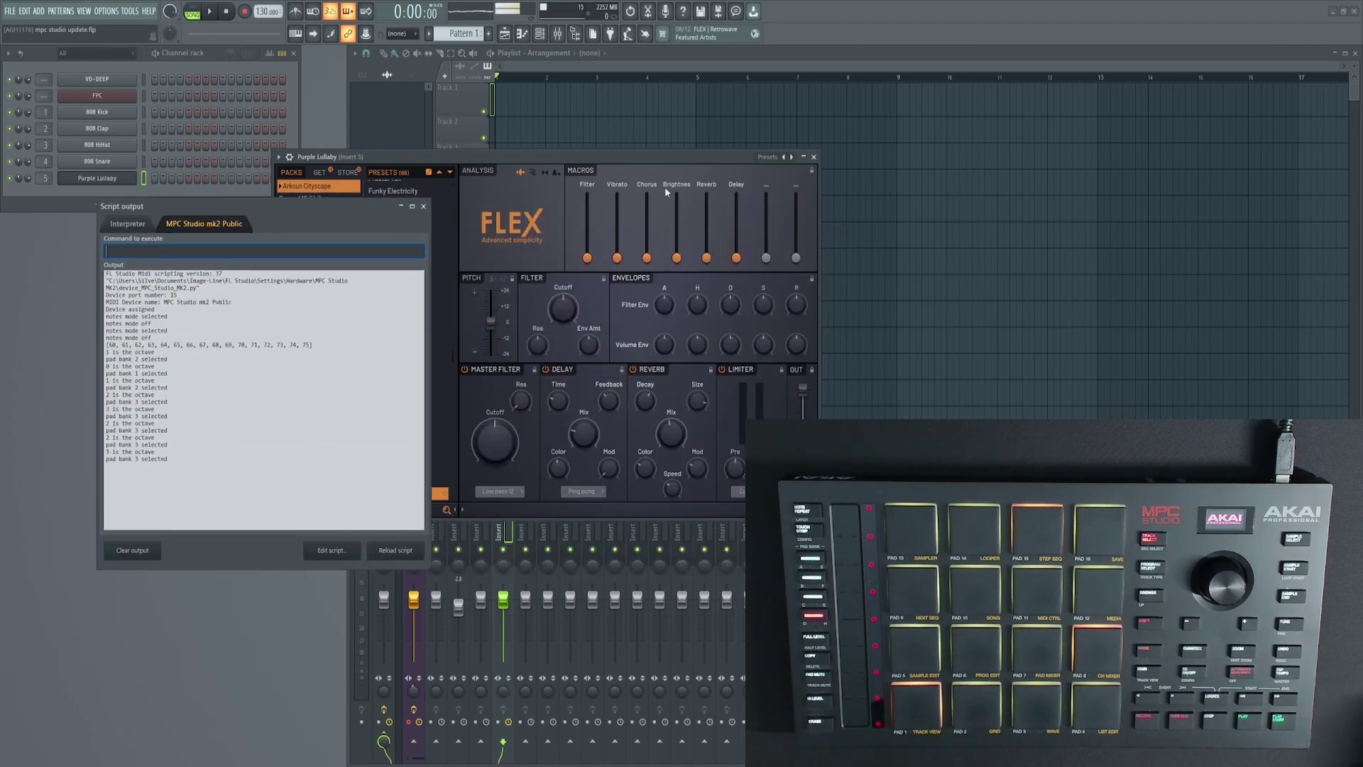
{"action": "left_click_drag", "start_coordinate": [638, 159], "coordinate": [833, 161]}
{"action": "left_click", "coordinate": [337, 254]}
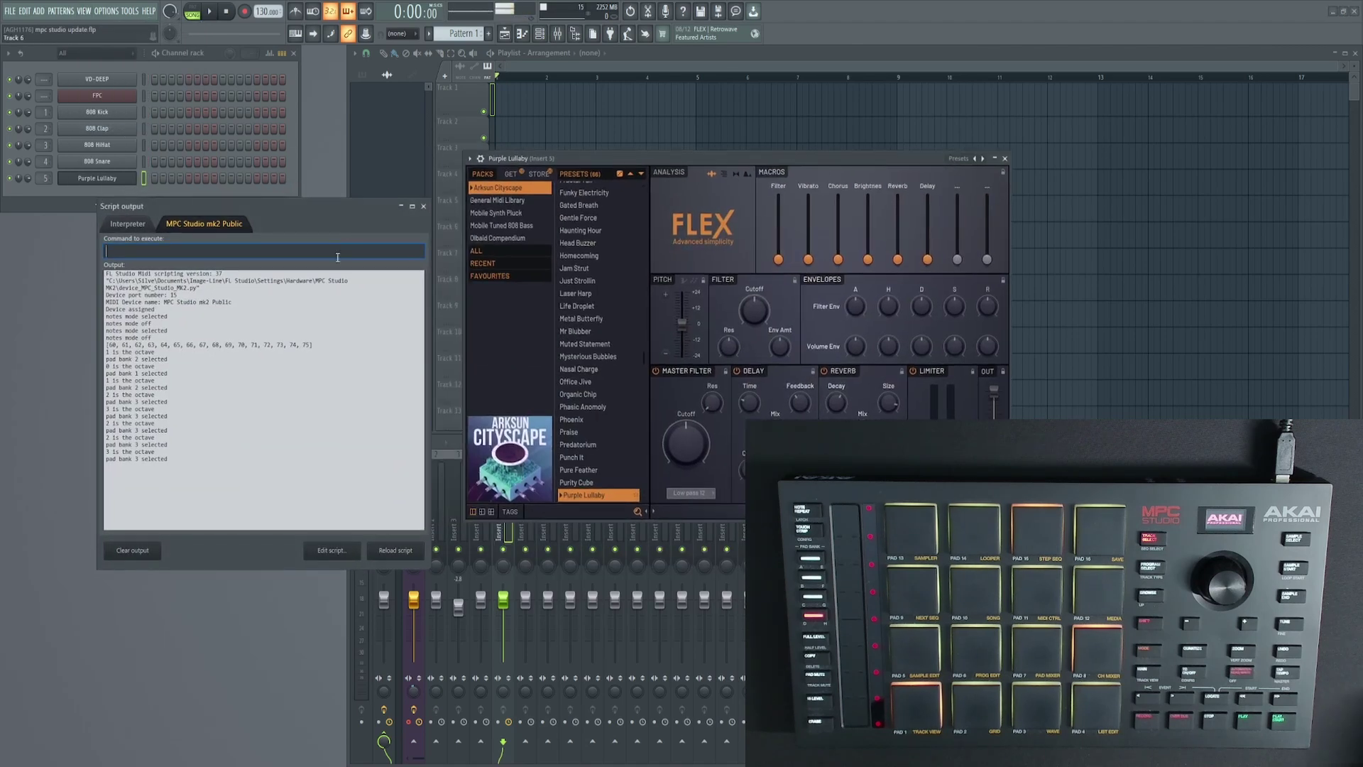
{"action": "left_click", "coordinate": [135, 551]}
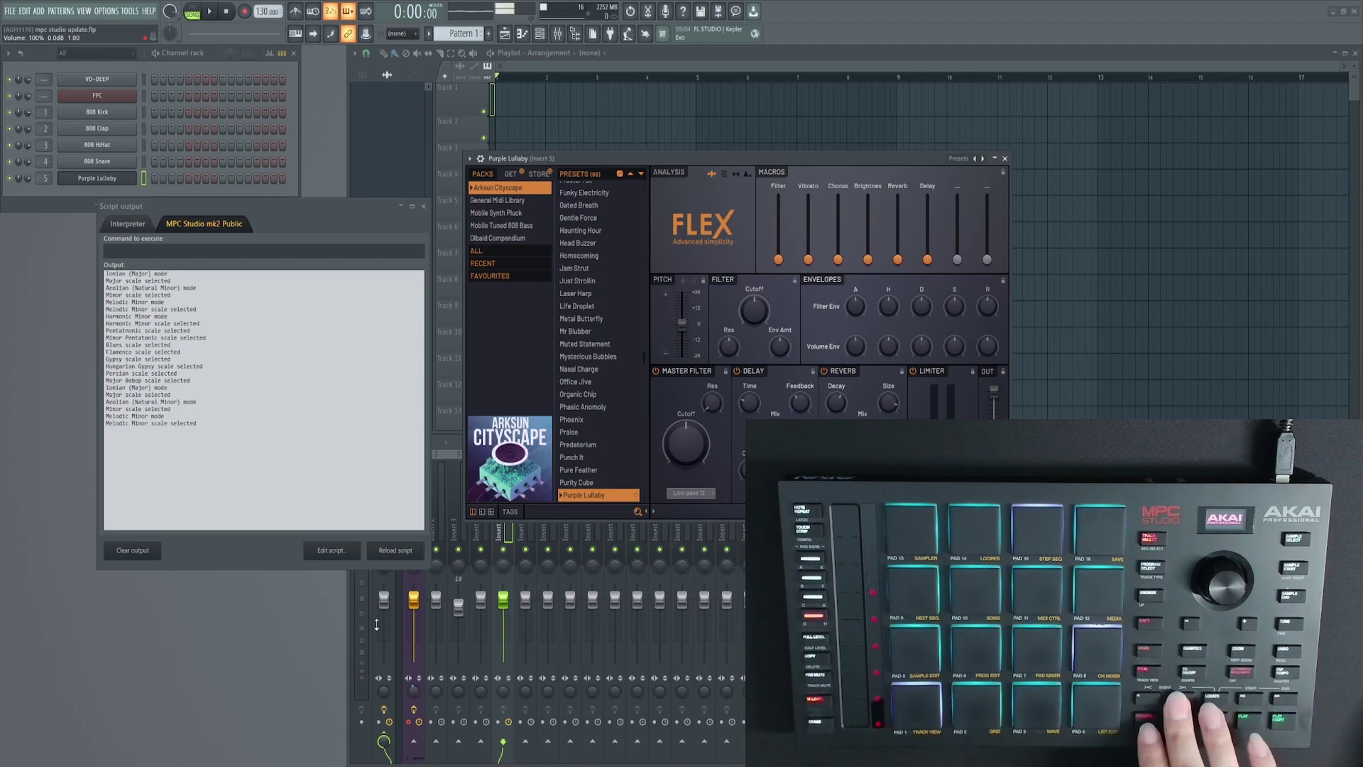
Clear the script output log of the scale-mode changes logged from the controller
{"action": "left_click", "coordinate": [152, 554]}
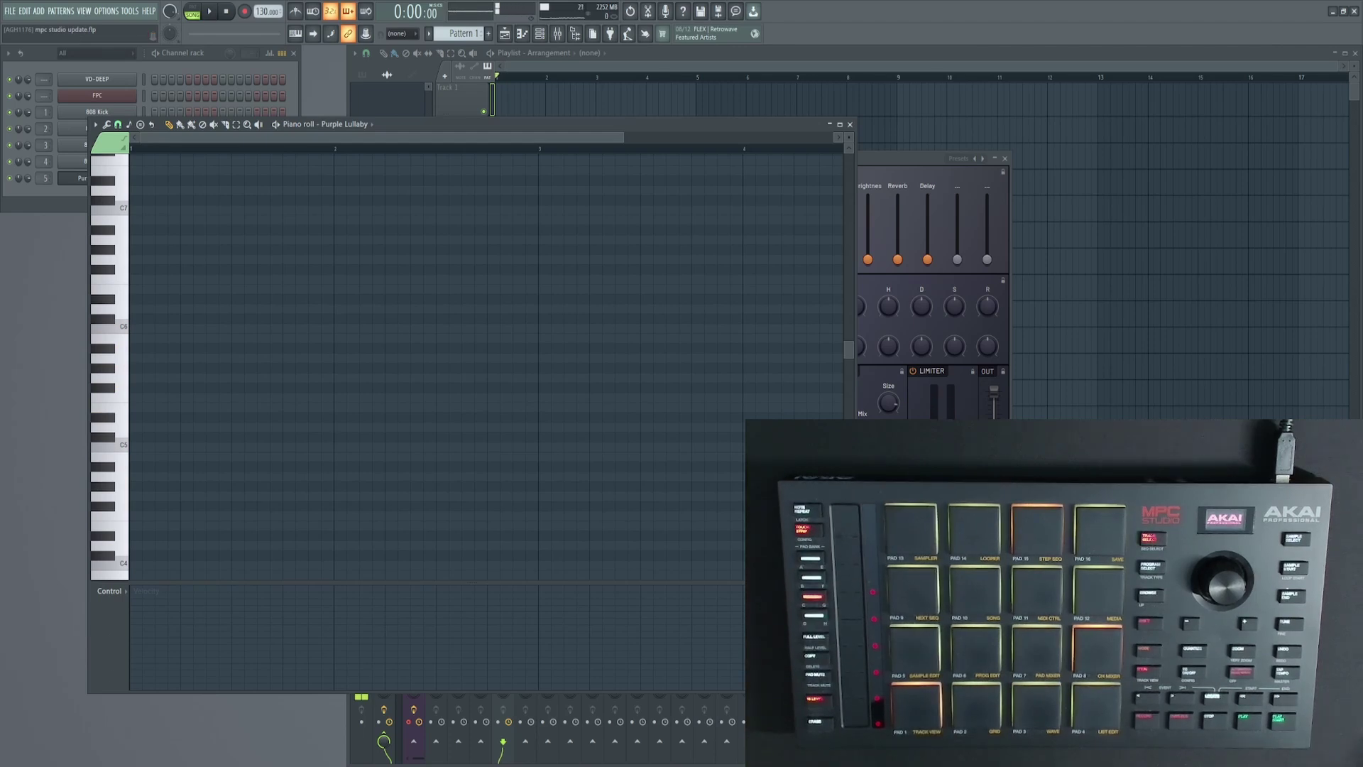
{"action": "key", "text": "F10"}
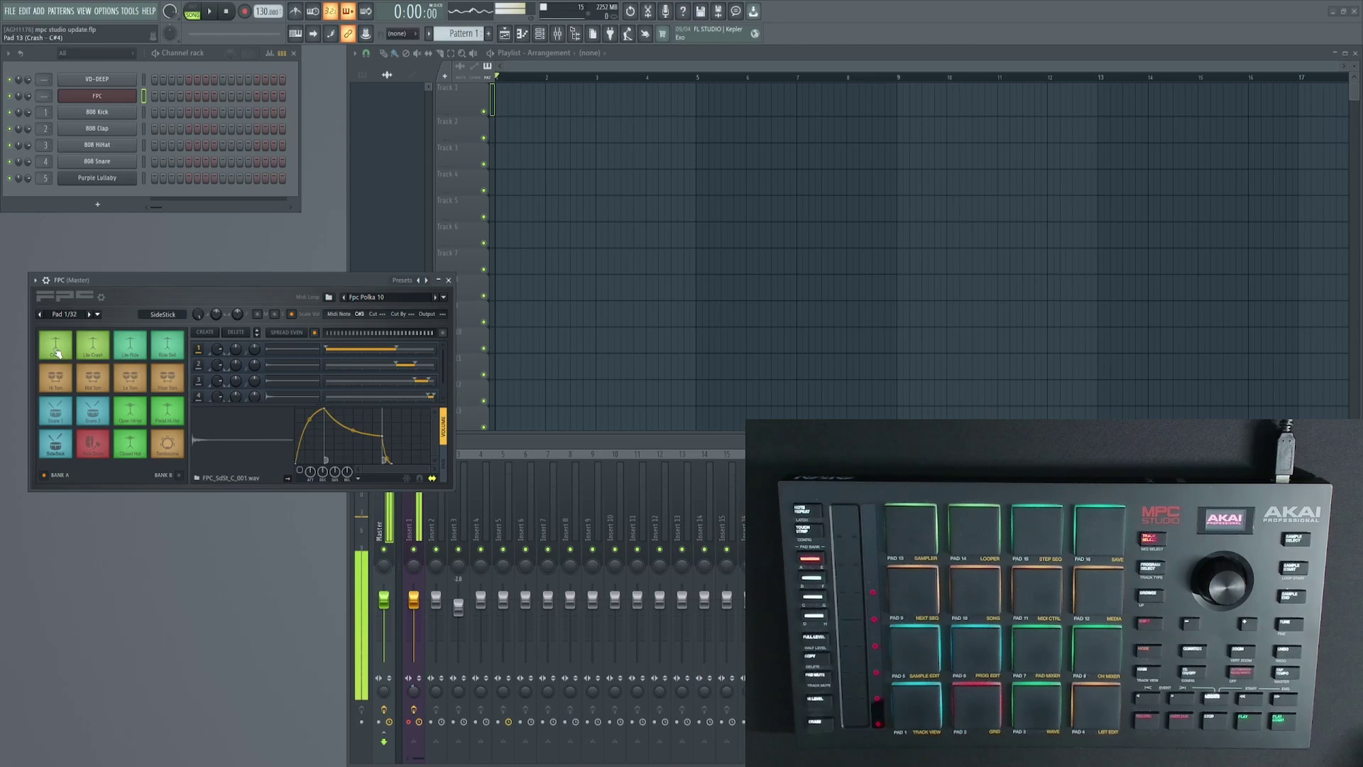
Move the FPC drum pad window to the right, out of the way
{"action": "left_click_drag", "start_coordinate": [171, 280], "coordinate": [279, 271]}
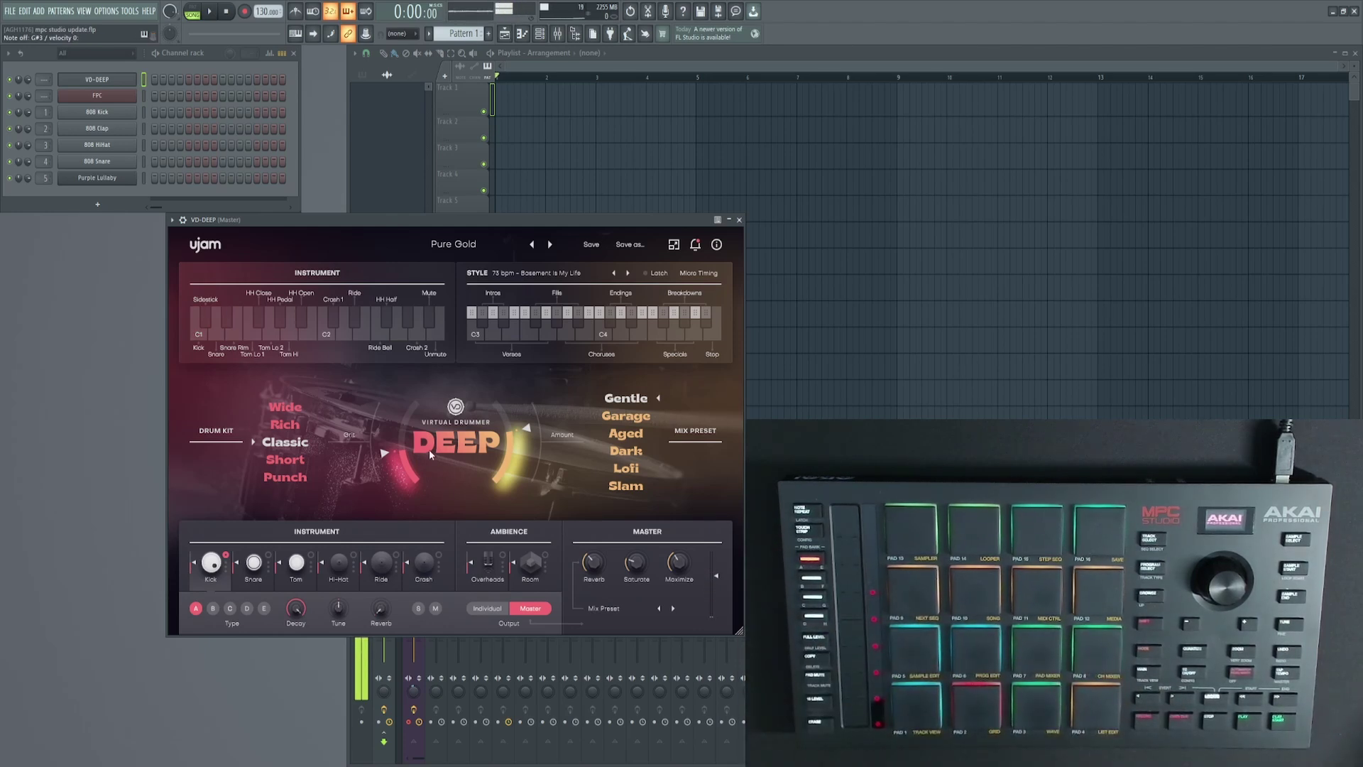
Open Options > MIDI settings to show the MPC Studio MK2 entry, then return to its script in Notepad
{"action": "left_click_drag", "start_coordinate": [284, 220], "coordinate": [264, 211]}
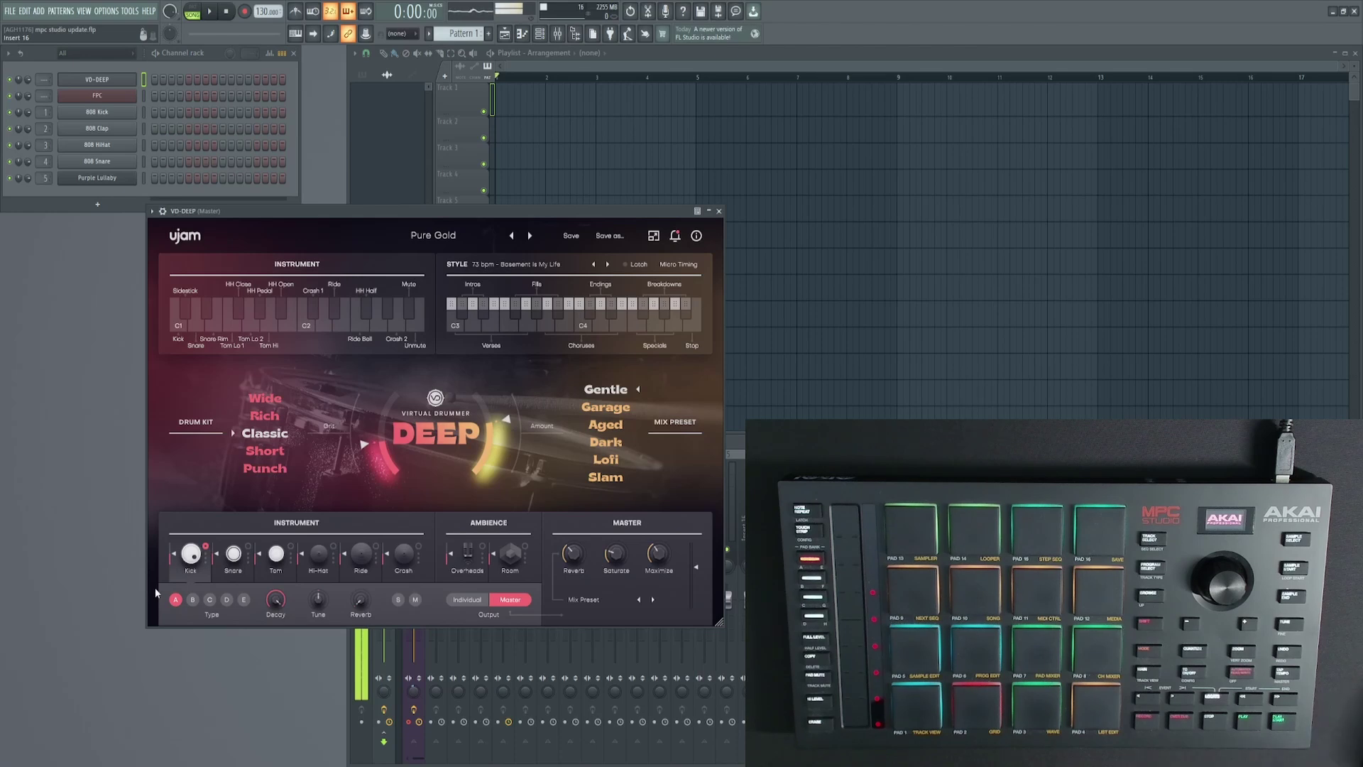
{"action": "left_click", "coordinate": [106, 11]}
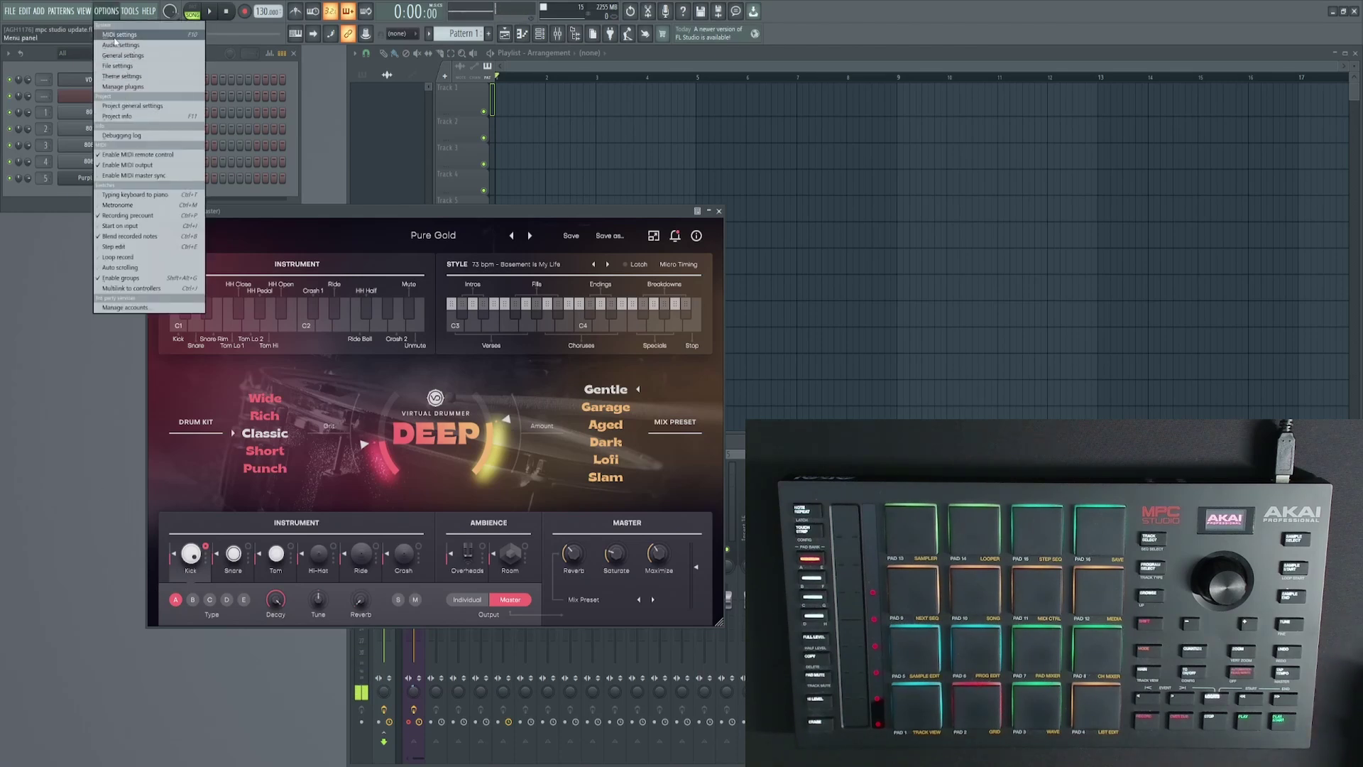
{"action": "left_click", "coordinate": [119, 34]}
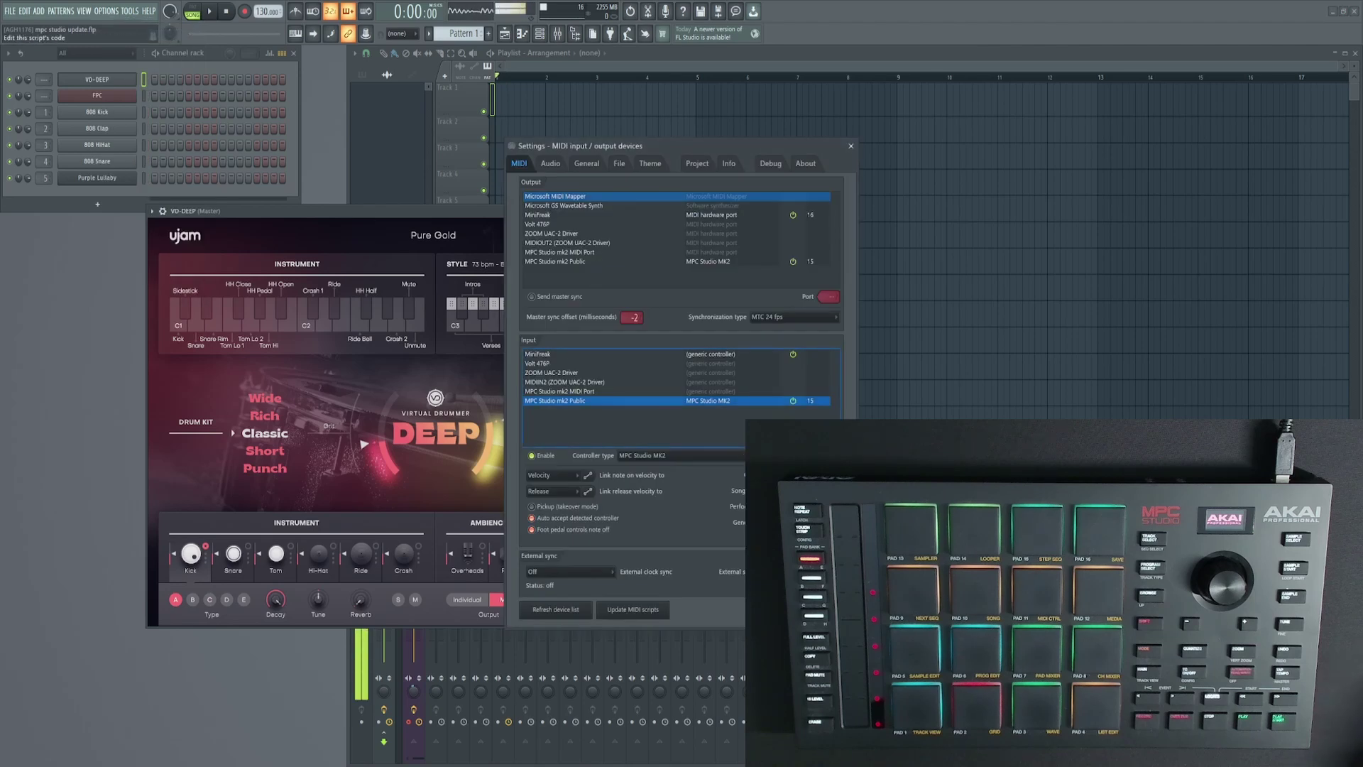
{"action": "key", "text": "alt+Tab"}
{"action": "scroll", "coordinate": [335, 459], "scroll_direction": "down", "scroll_amount": 20}
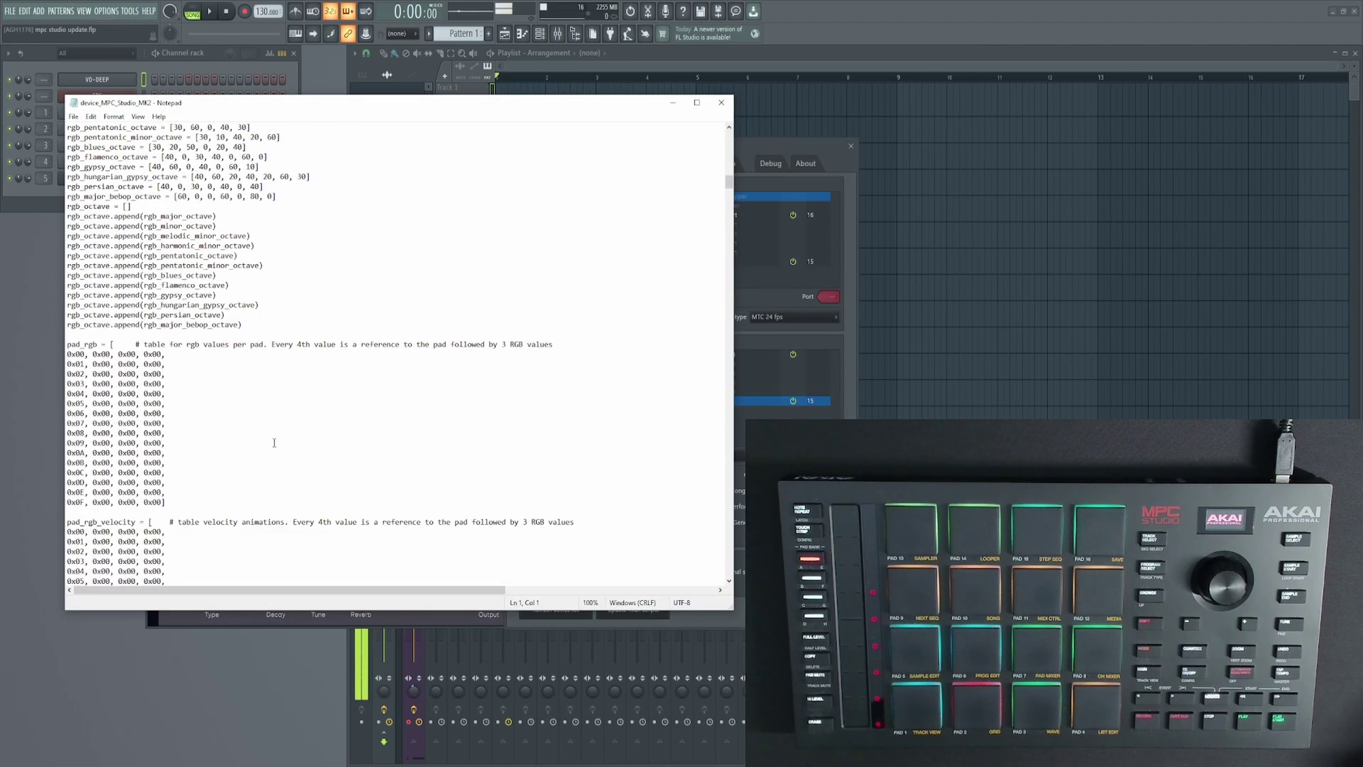
{"action": "scroll", "coordinate": [307, 435], "scroll_direction": "down", "scroll_amount": 20}
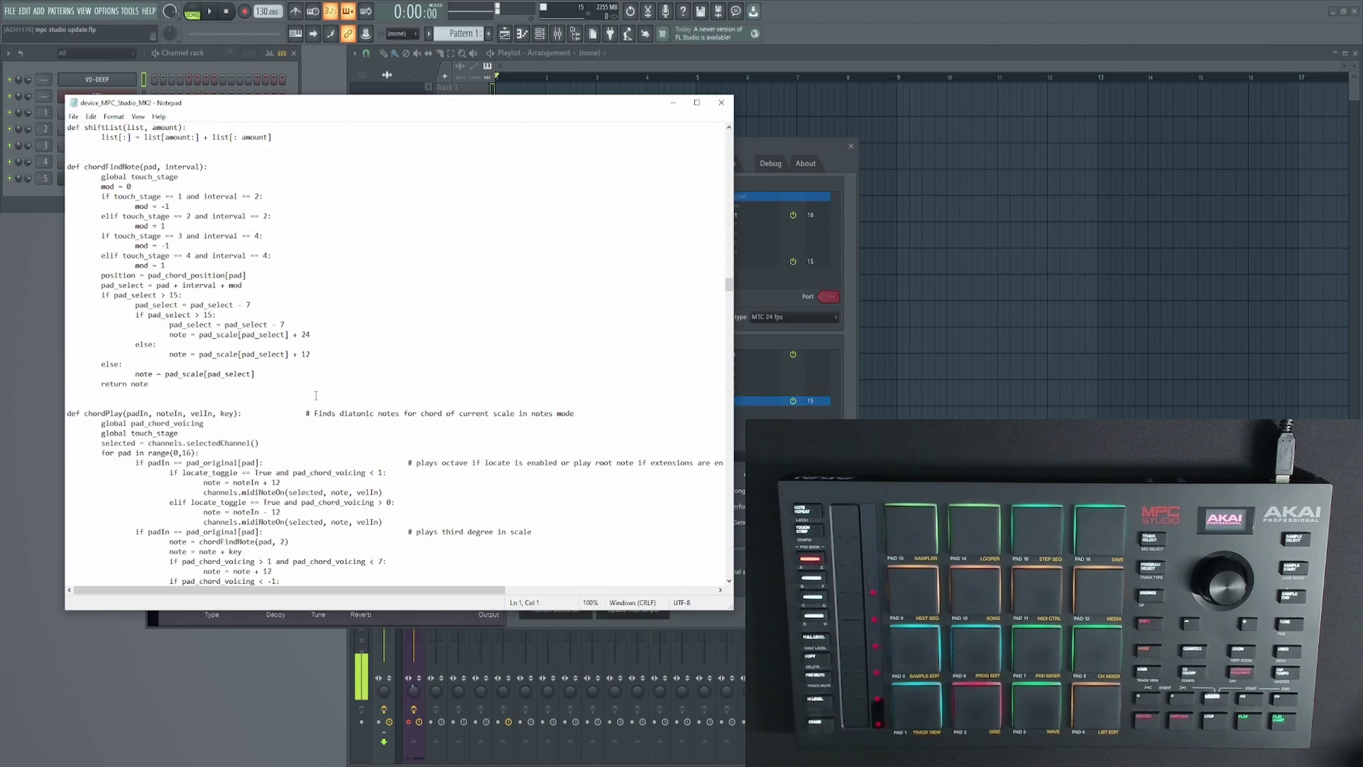
{"action": "scroll", "coordinate": [334, 400], "scroll_direction": "down", "scroll_amount": 20}
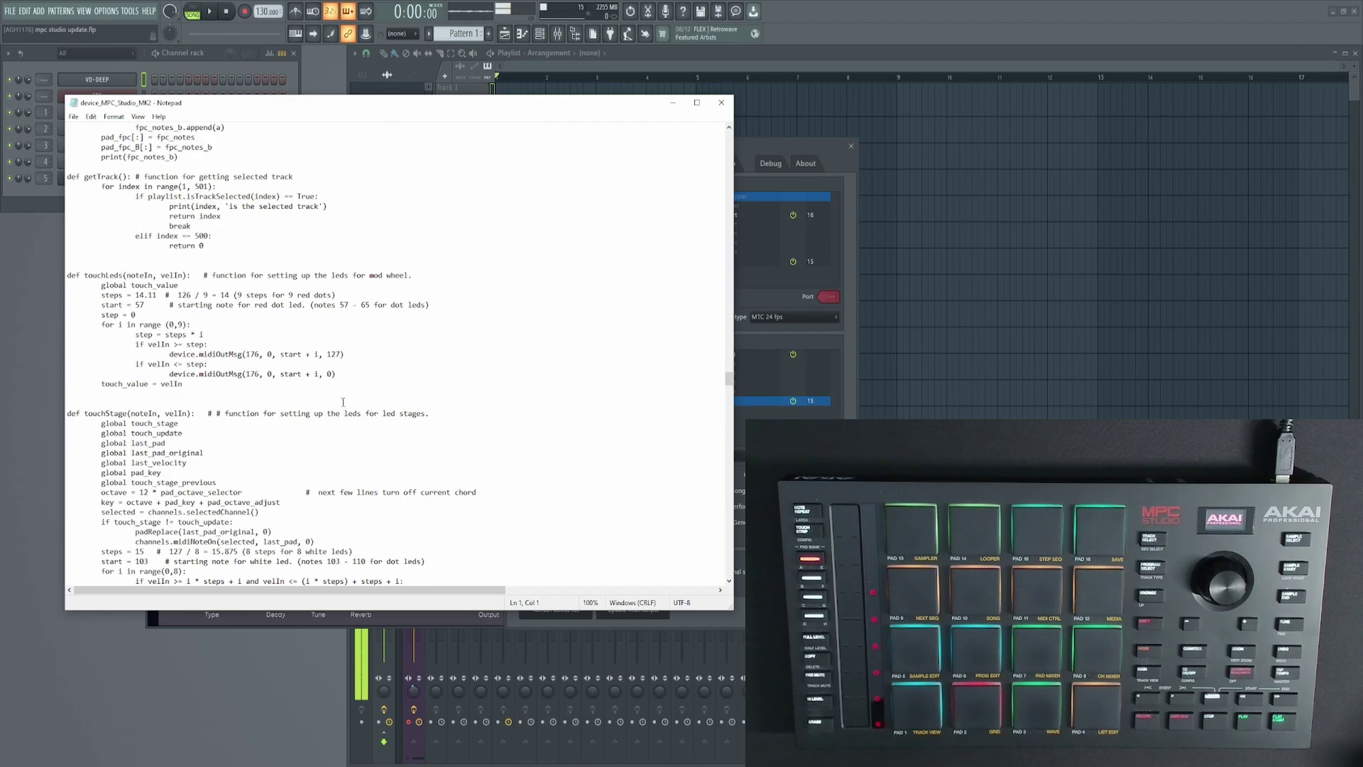
{"action": "scroll", "coordinate": [344, 408], "scroll_direction": "up", "scroll_amount": 20}
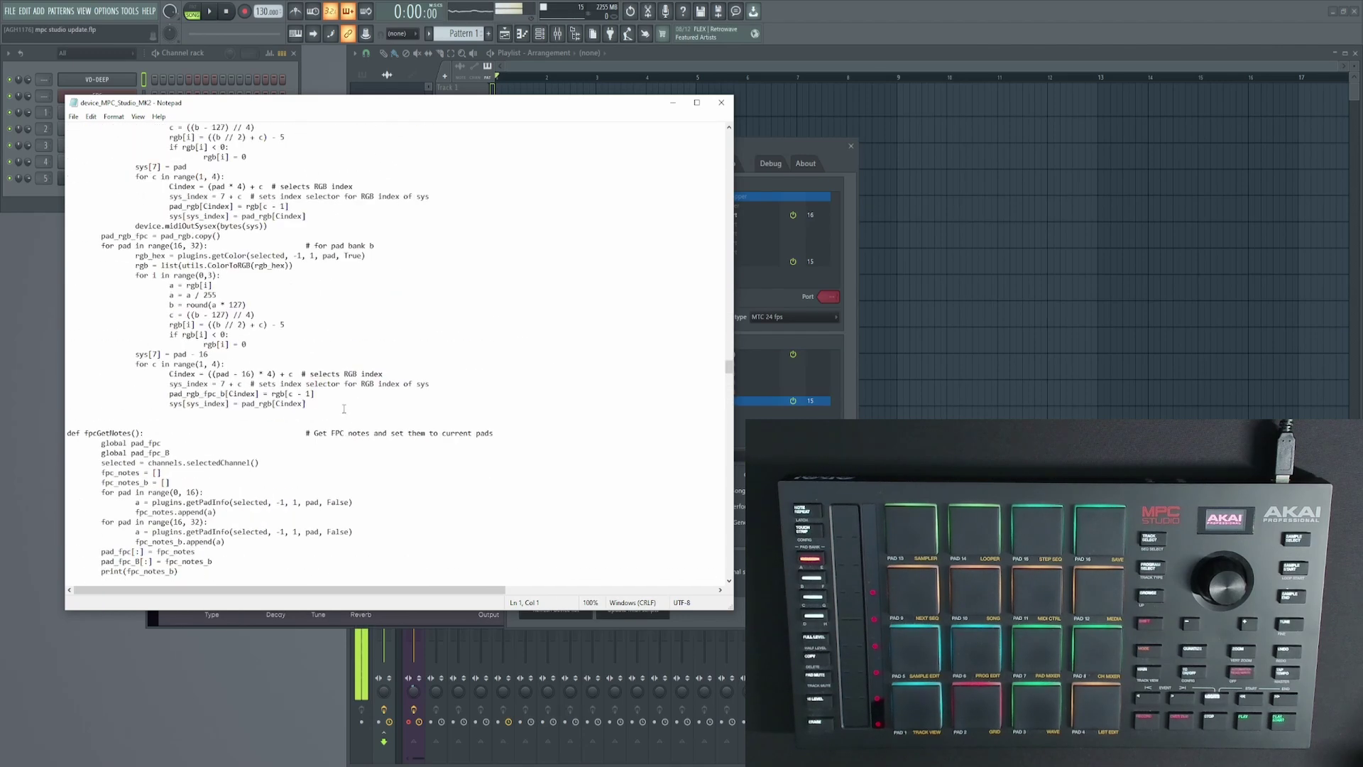
{"action": "scroll", "coordinate": [343, 408], "scroll_direction": "up", "scroll_amount": 20}
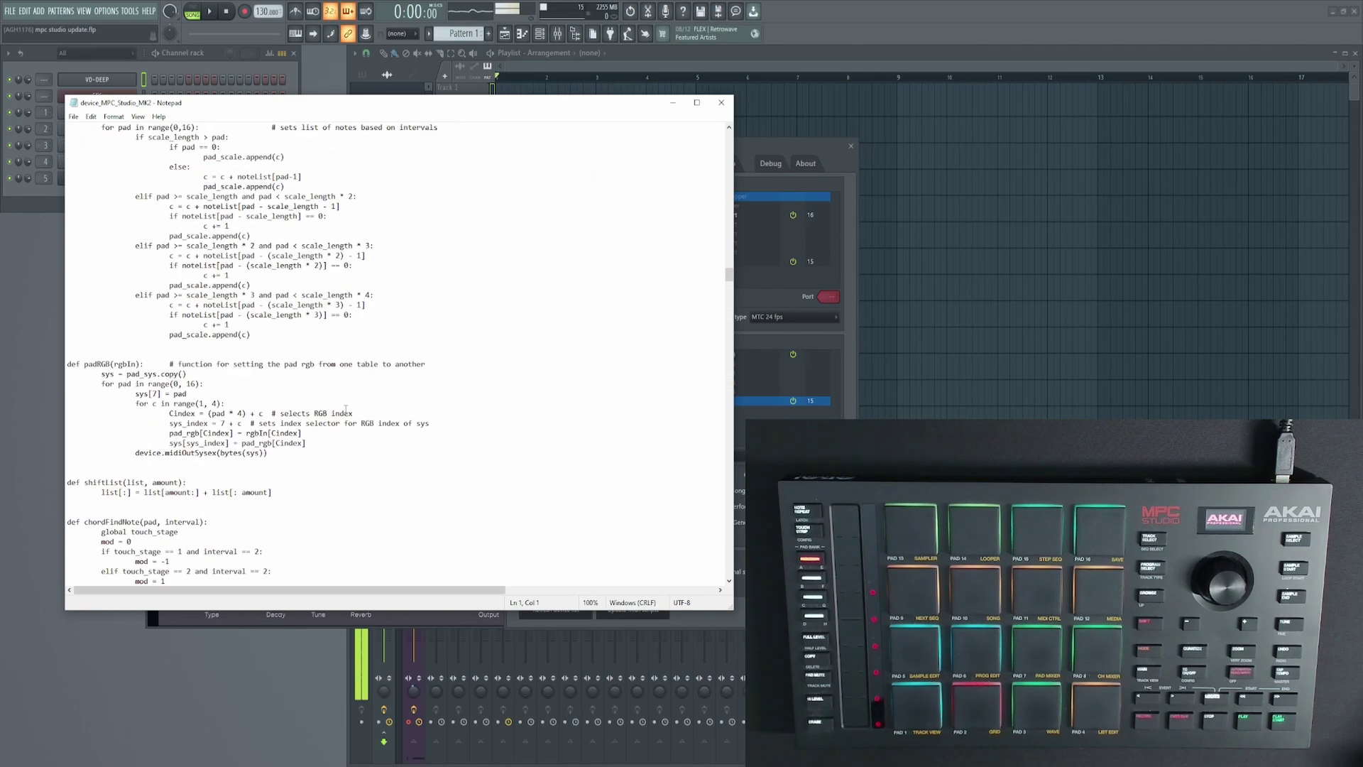
{"action": "scroll", "coordinate": [346, 410], "scroll_direction": "up", "scroll_amount": 20}
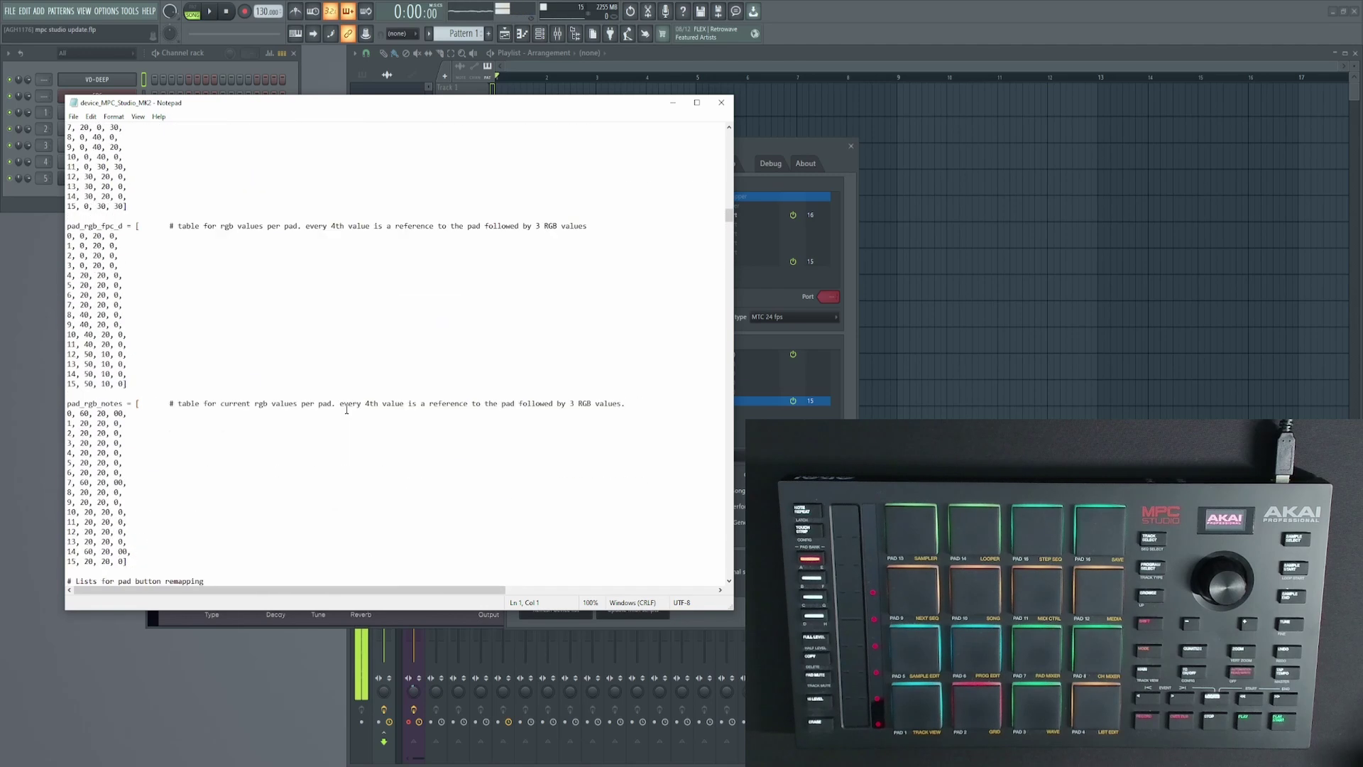
{"action": "scroll", "coordinate": [348, 410], "scroll_direction": "up", "scroll_amount": 20}
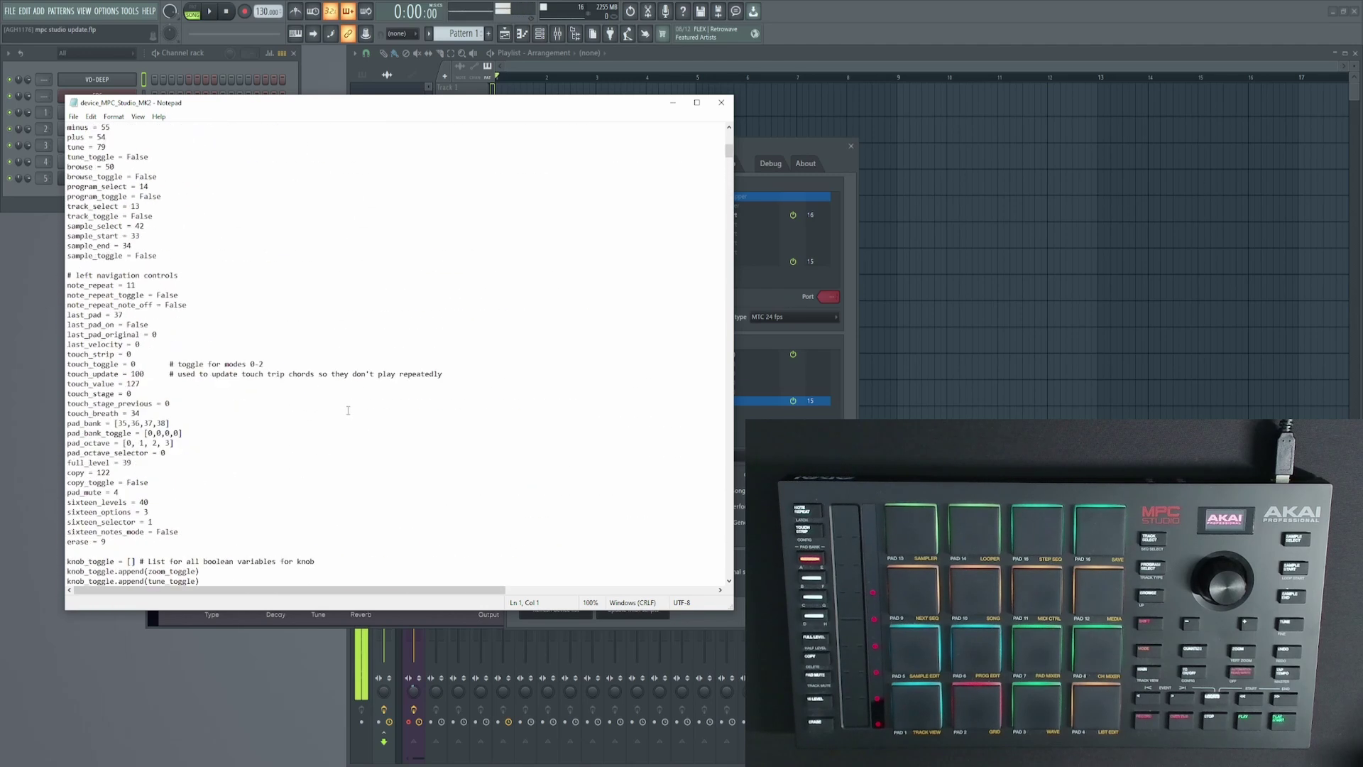
{"action": "left_click", "coordinate": [721, 102]}
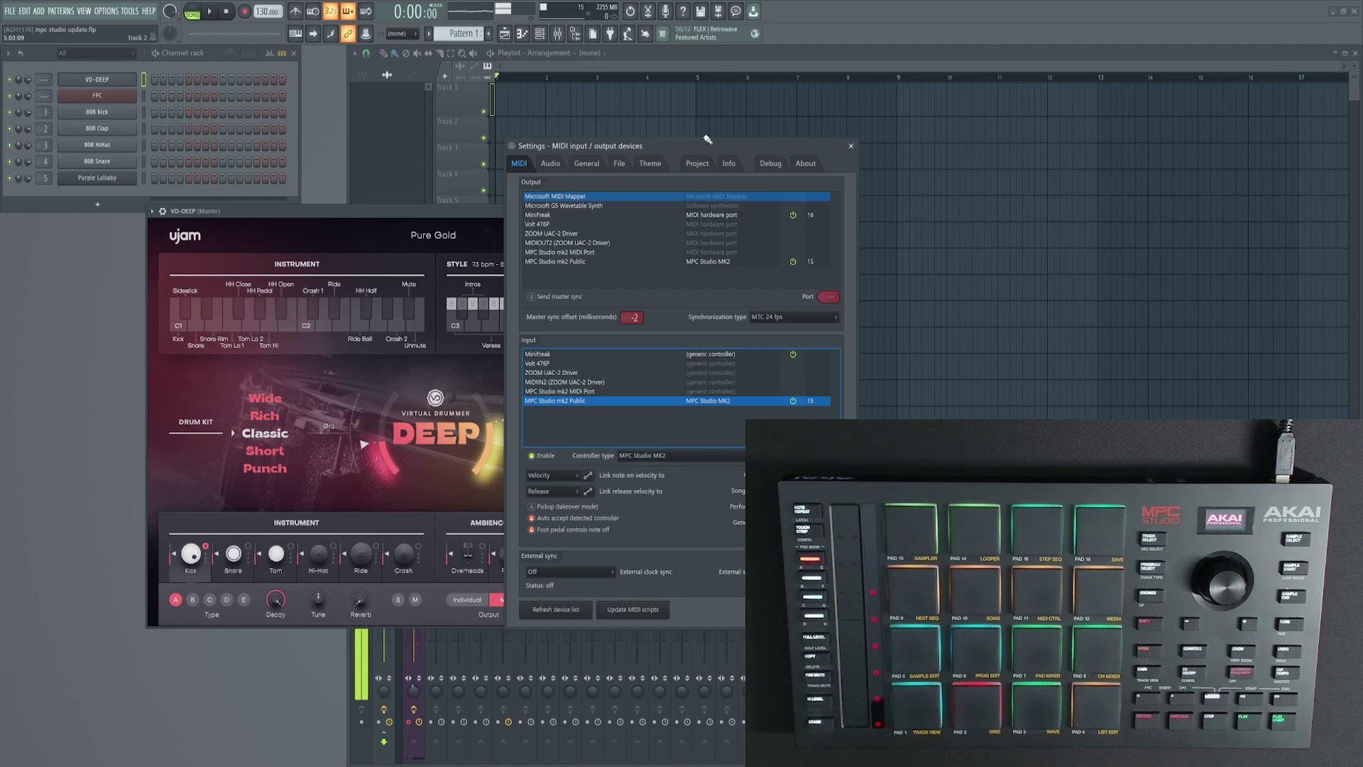
Close the MIDI input/output devices dialog and shift the VD-DEEP plugin window right
{"action": "left_click", "coordinate": [851, 146]}
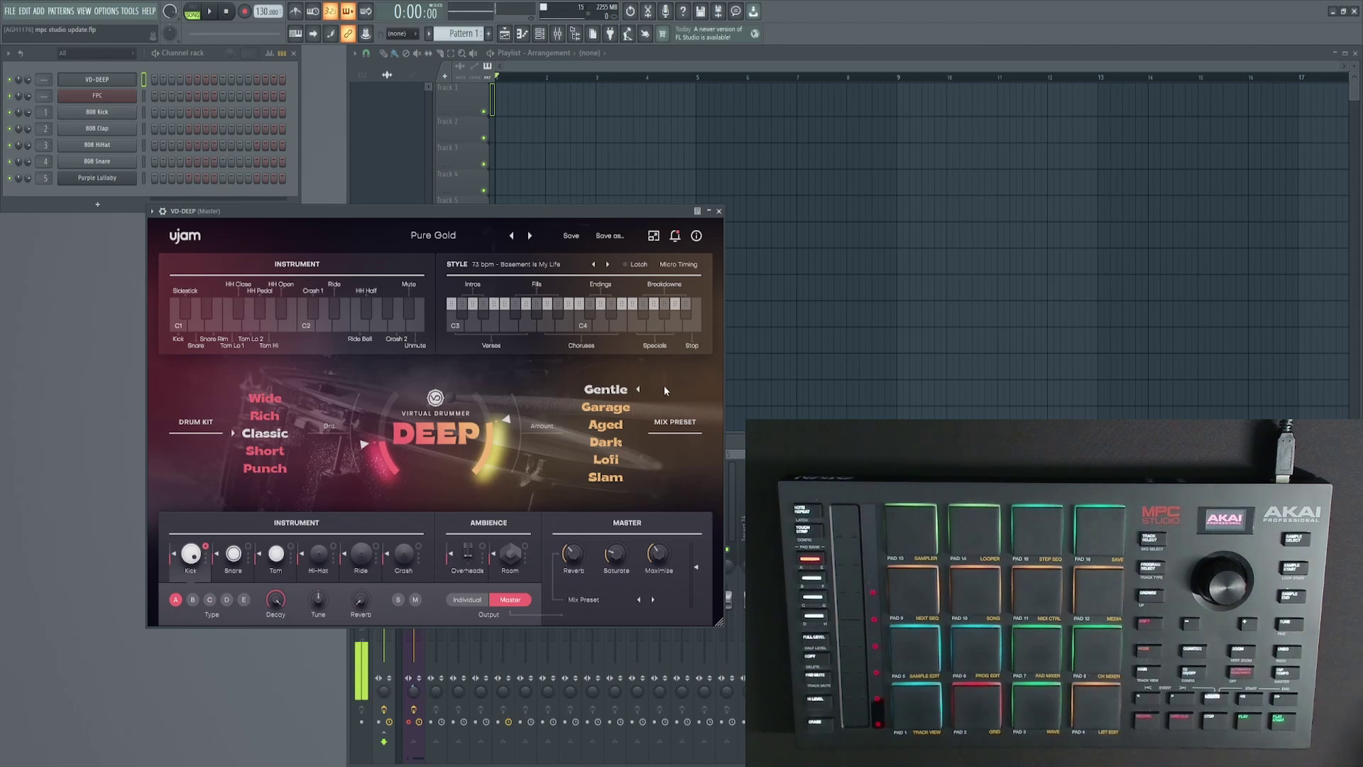
{"action": "left_click_drag", "start_coordinate": [536, 214], "coordinate": [612, 219]}
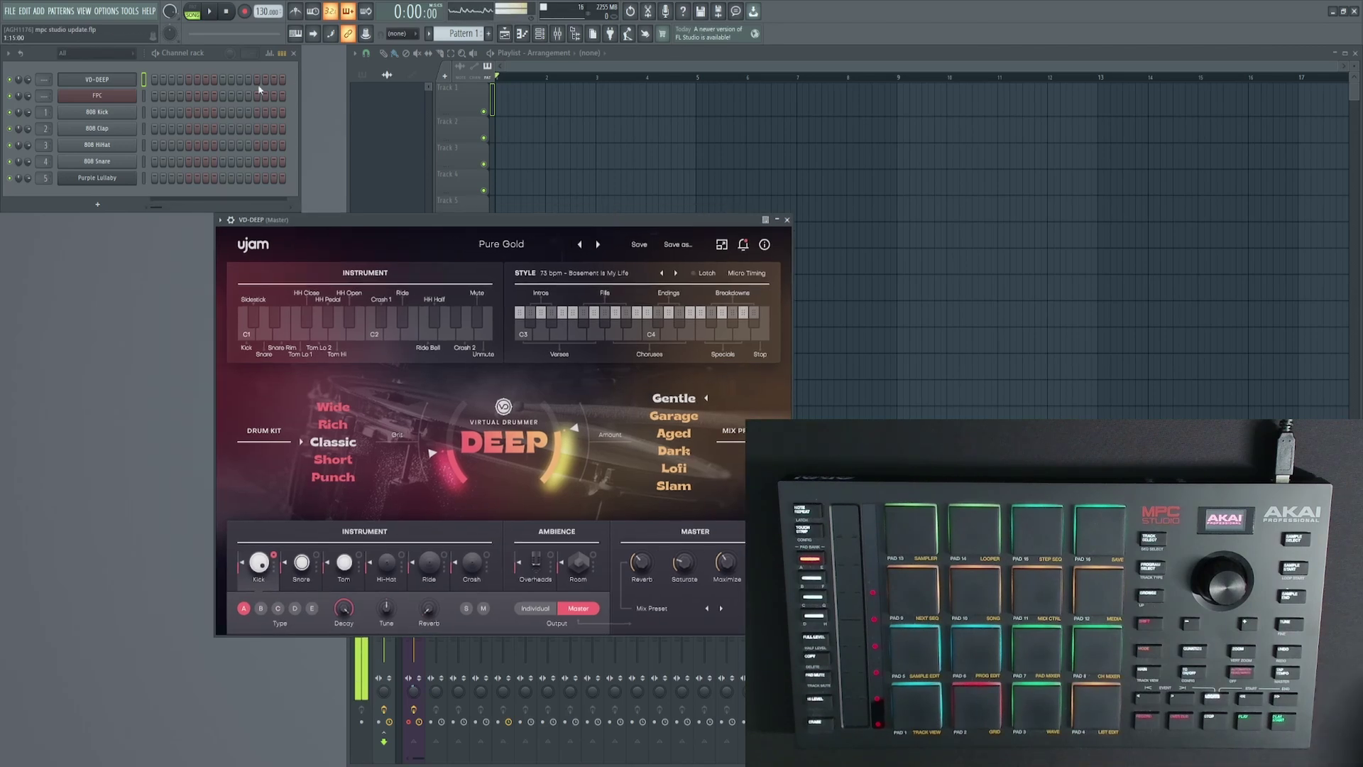
Reopen the MIDI device settings from Options to review the controller entry, then close them
{"action": "left_click", "coordinate": [108, 12]}
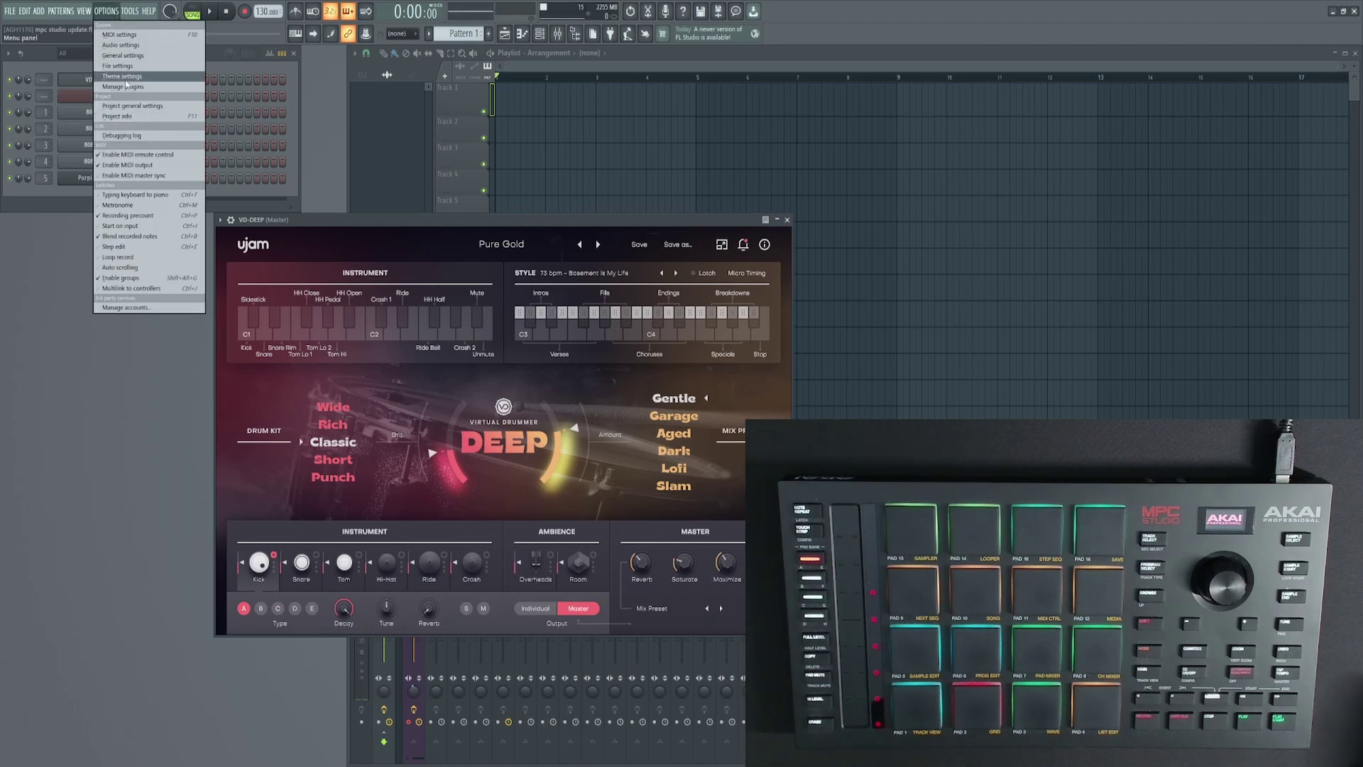
{"action": "left_click", "coordinate": [119, 35]}
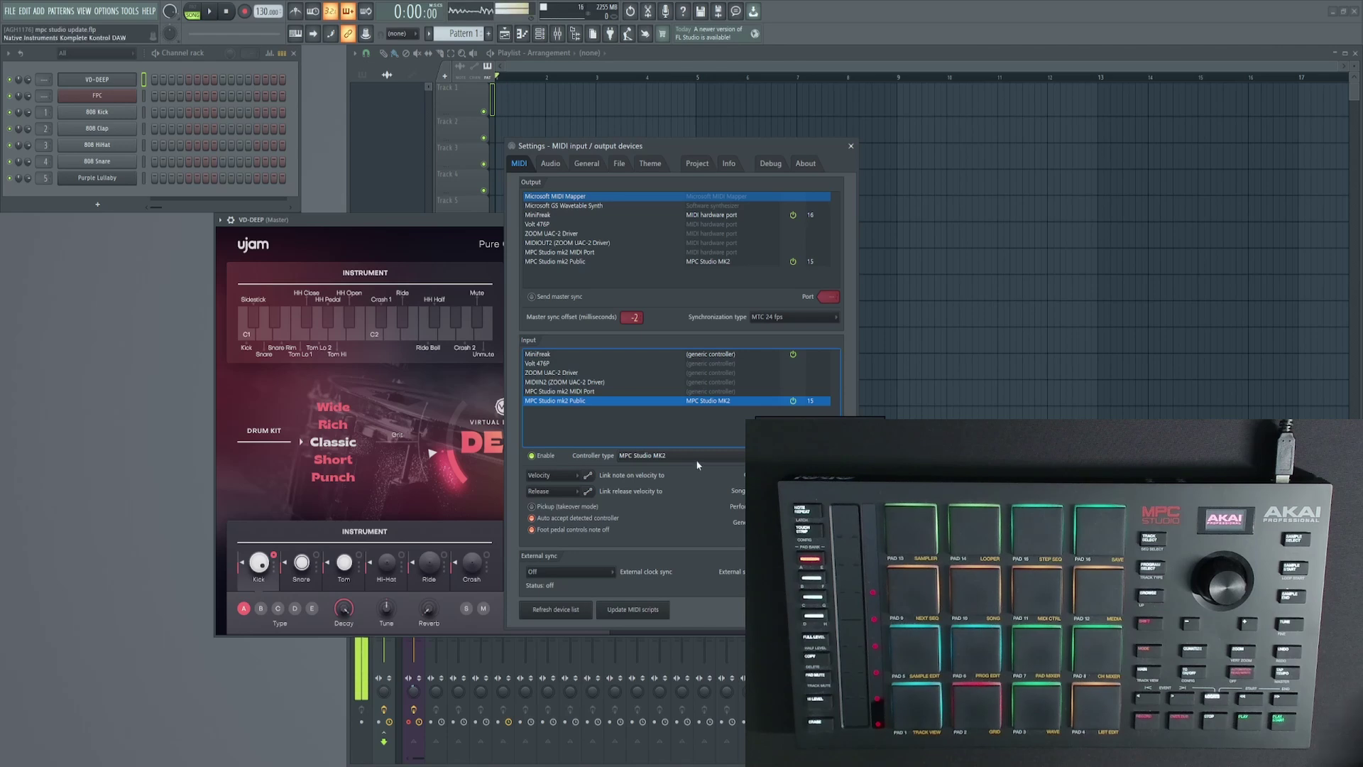
{"action": "left_click", "coordinate": [850, 146]}
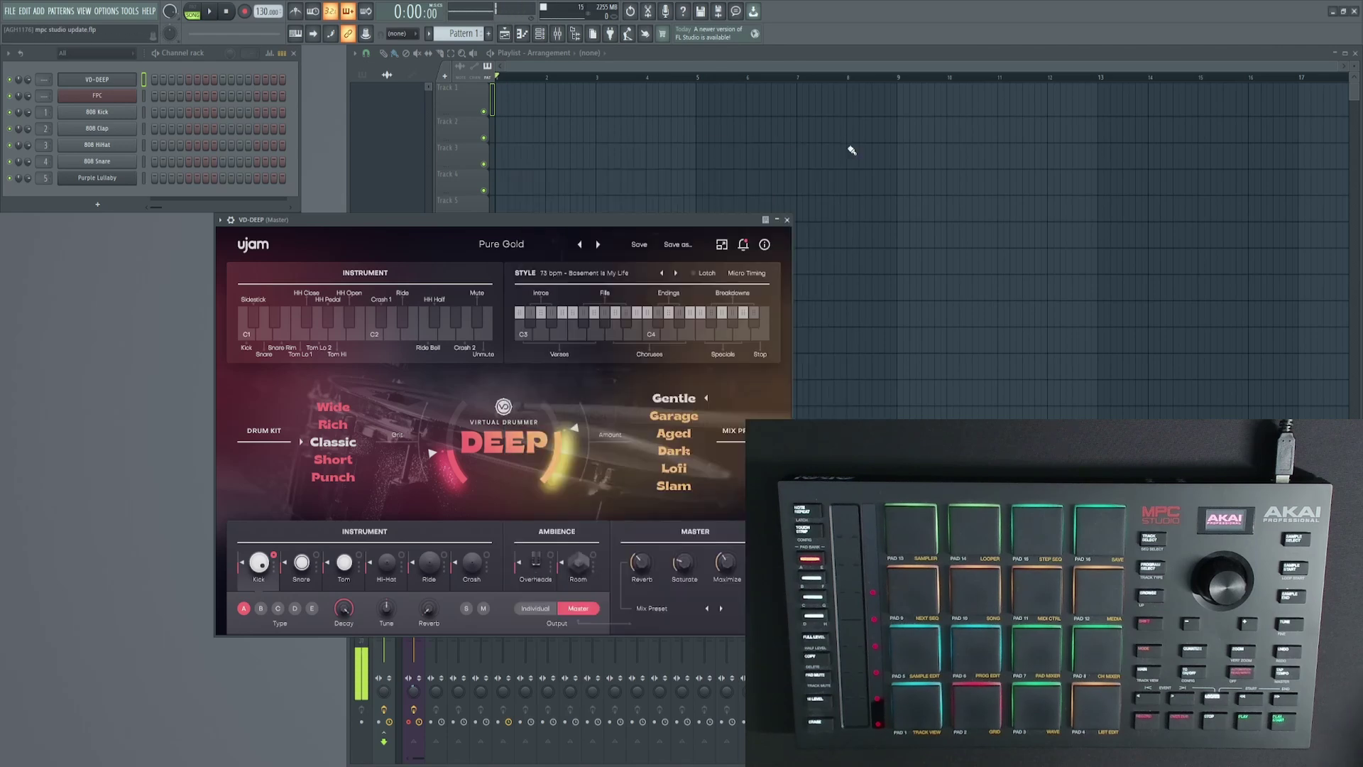